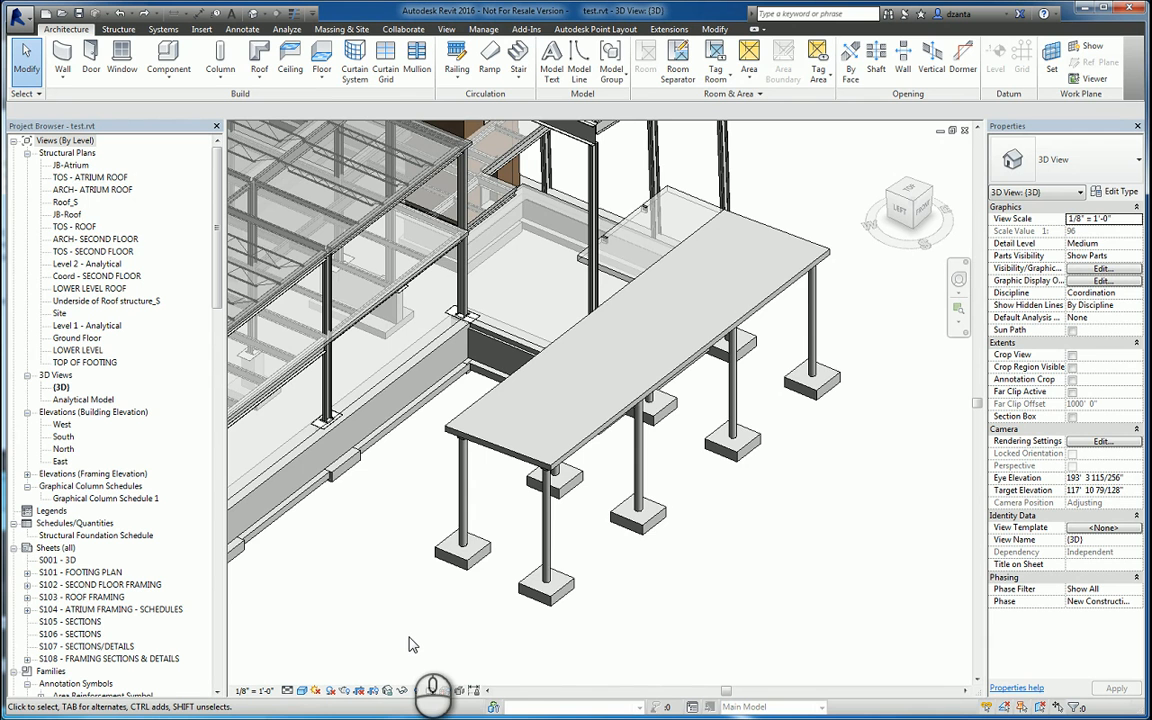
Step: Undo the earlier conversion of the freestanding canopy's floor slab into a part
middle_click_drag(795, 495, 791, 528)
scroll(798, 512, "up", 1)
left_click(716, 29)
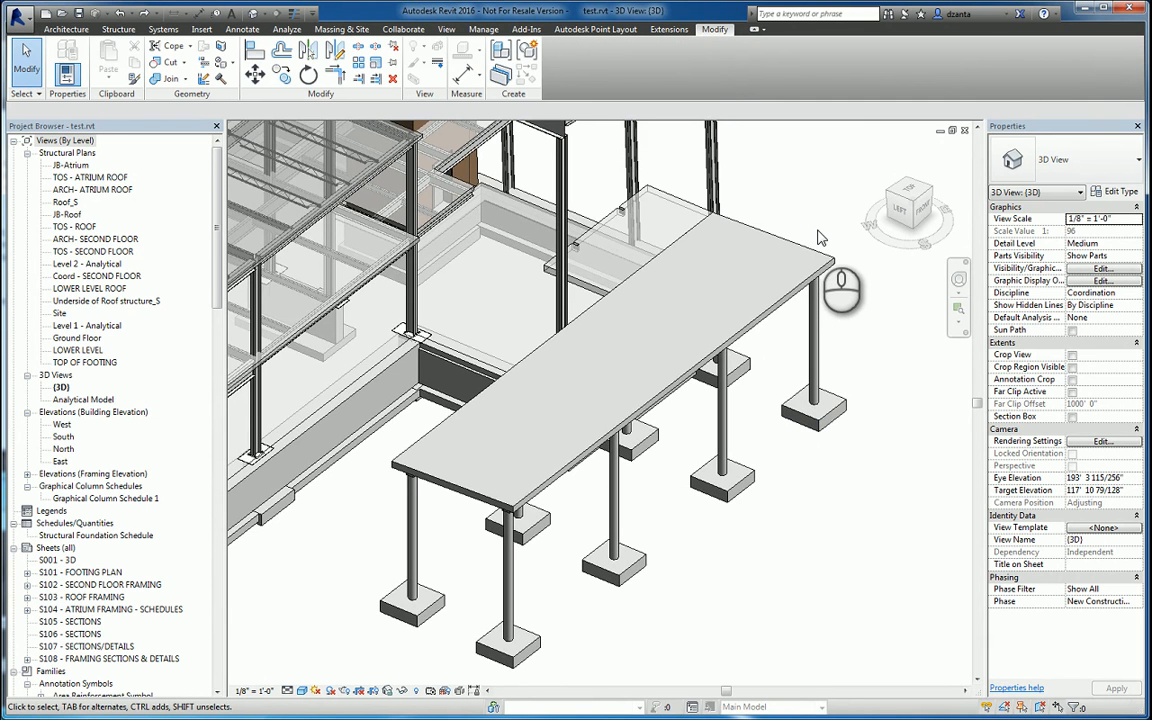
left_click(910, 196)
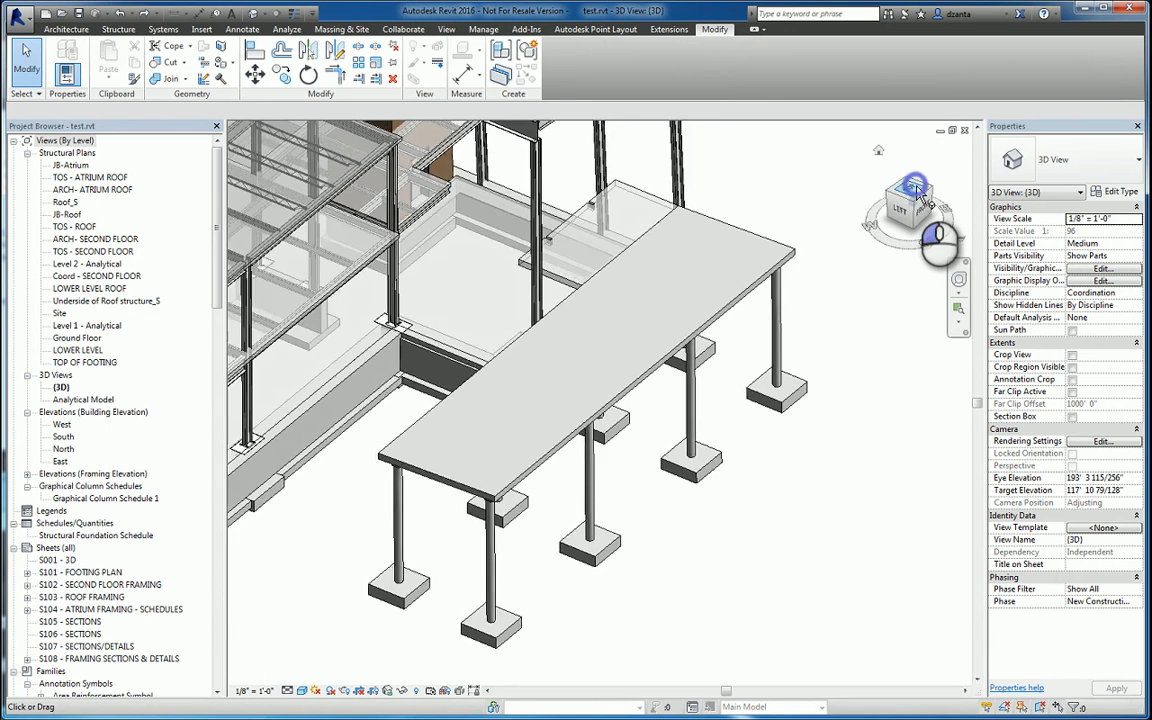
scroll(709, 276, "up", 5)
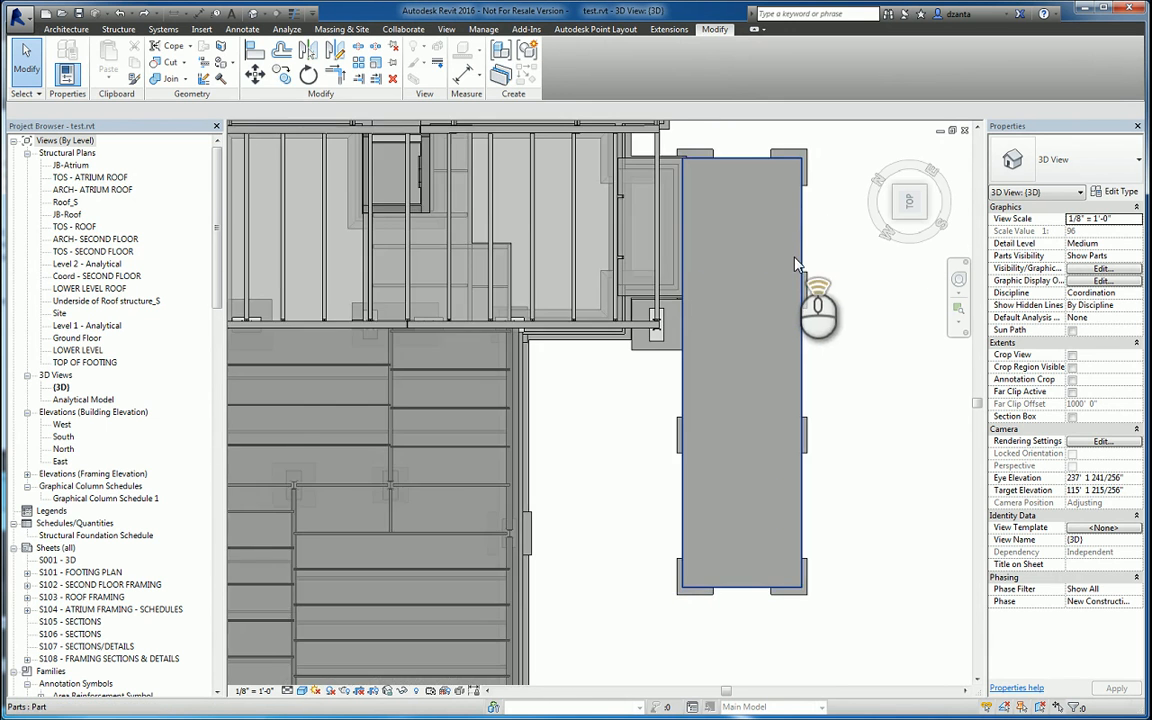
middle_click_drag(709, 276, 660, 264)
left_click(658, 248)
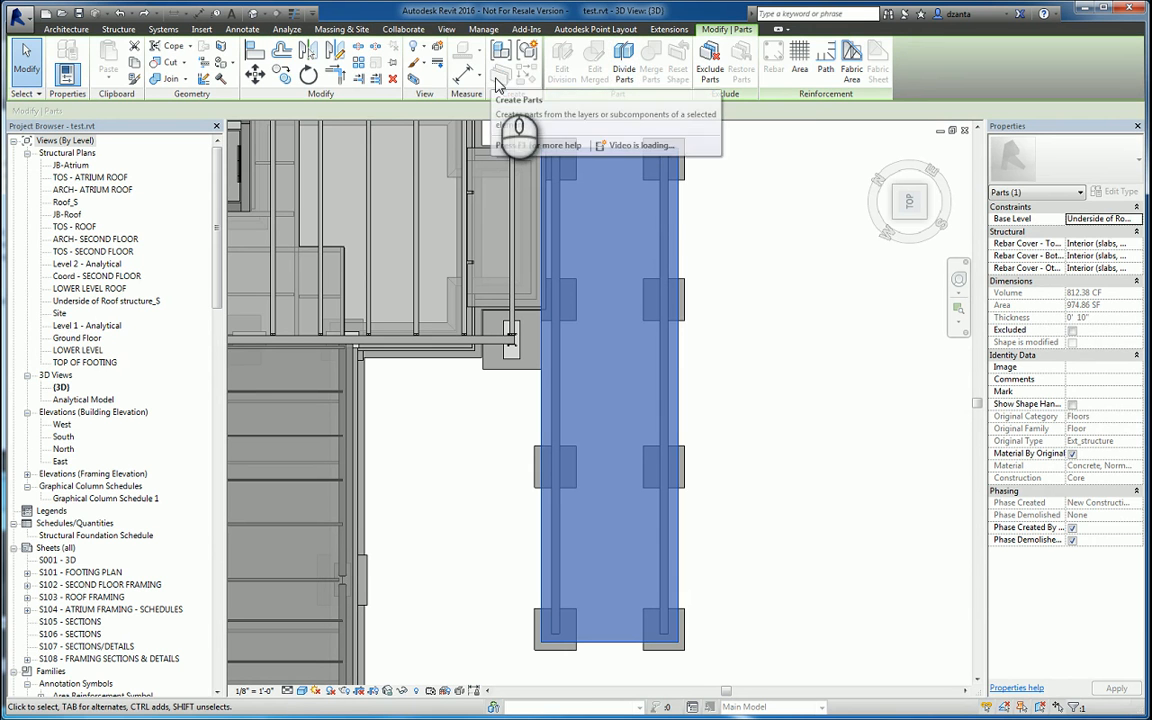
left_click(760, 182)
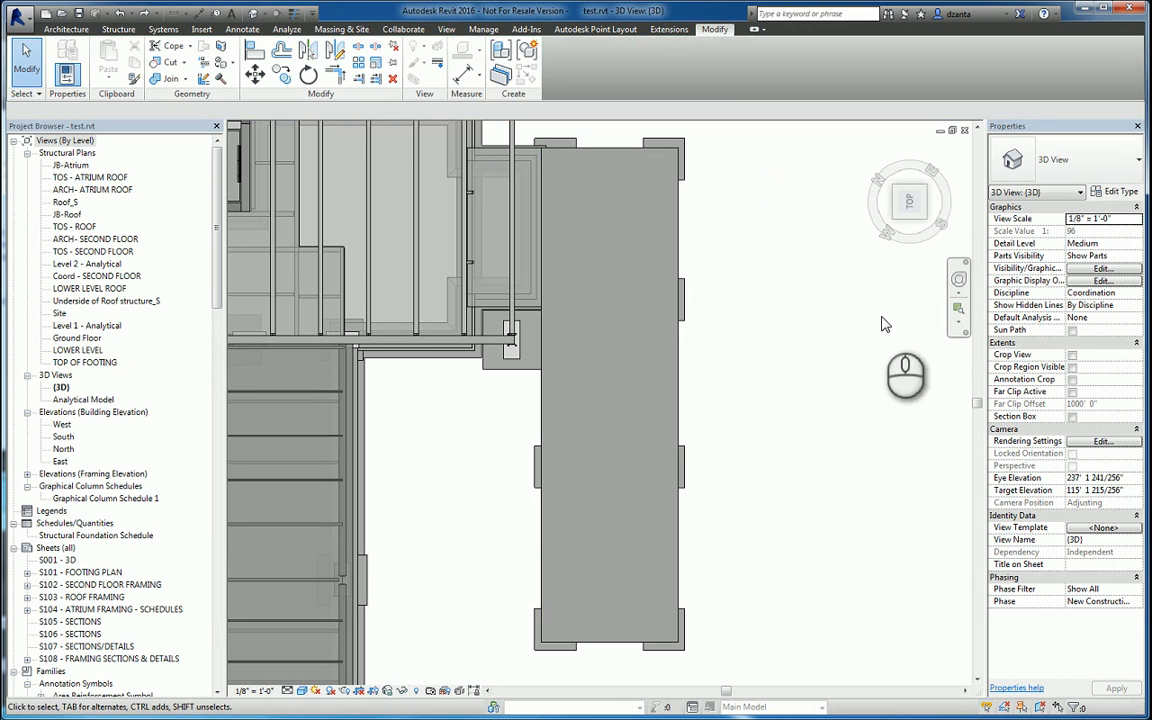
key("ctrl+z")
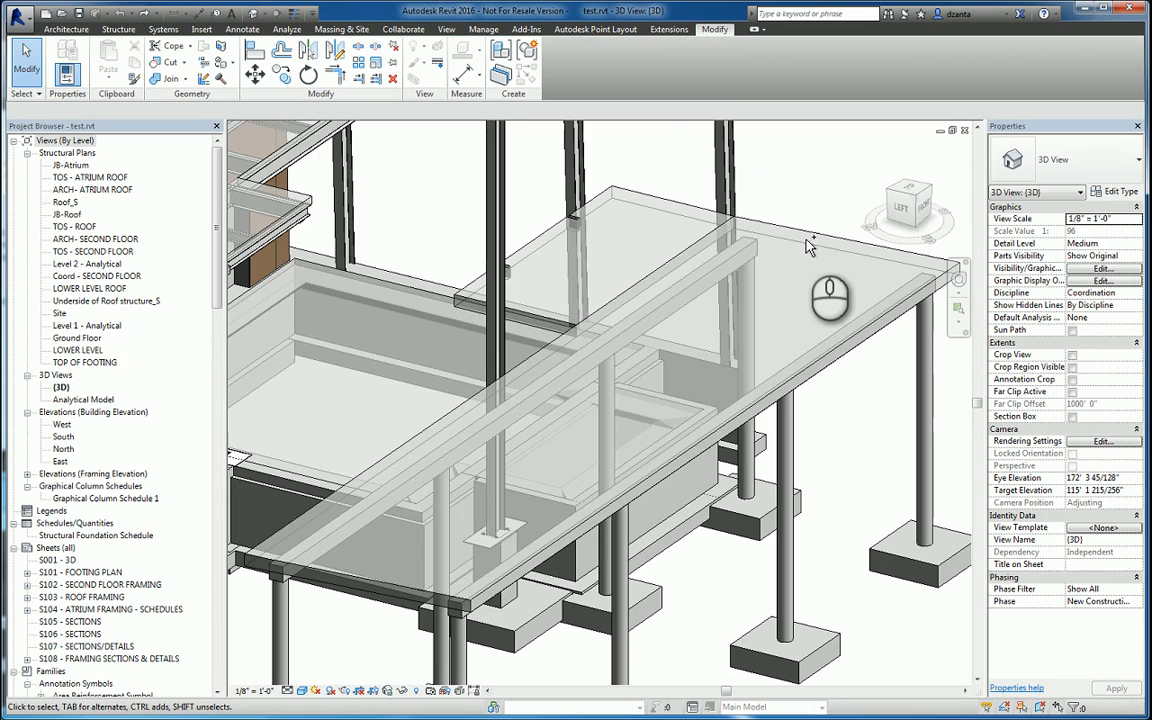
Step: Create a part from the freestanding canopy's floor slab and start dividing that part
left_click(735, 222)
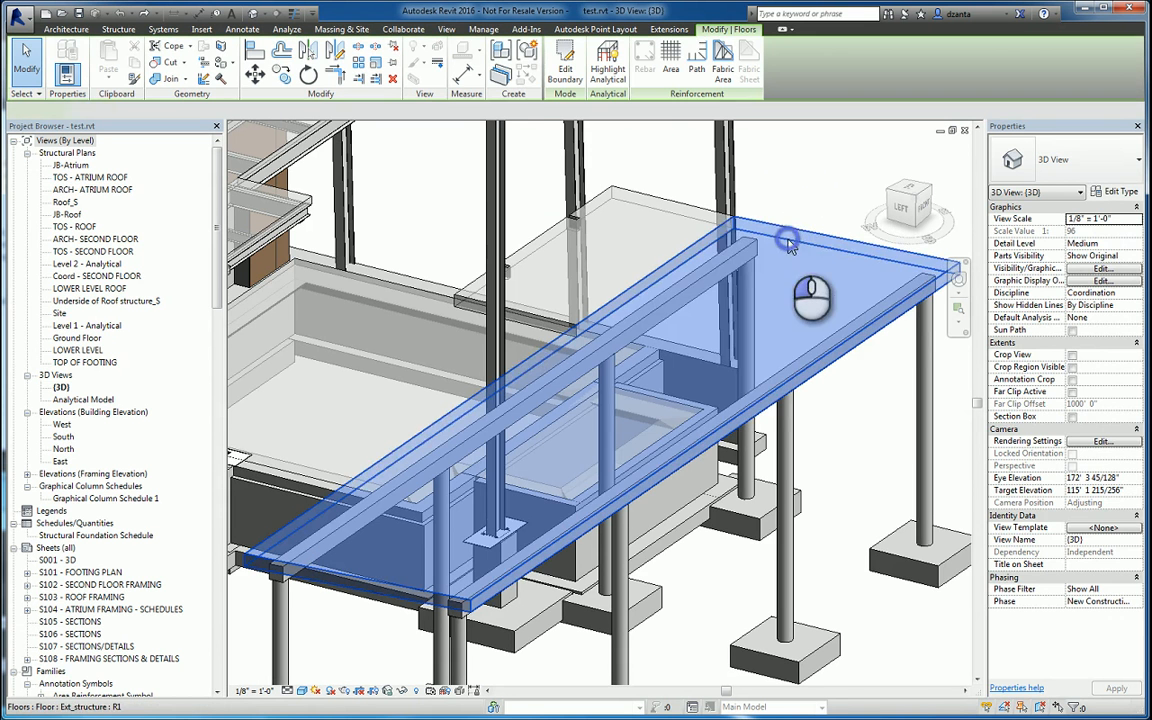
left_click(905, 193)
left_click(905, 193)
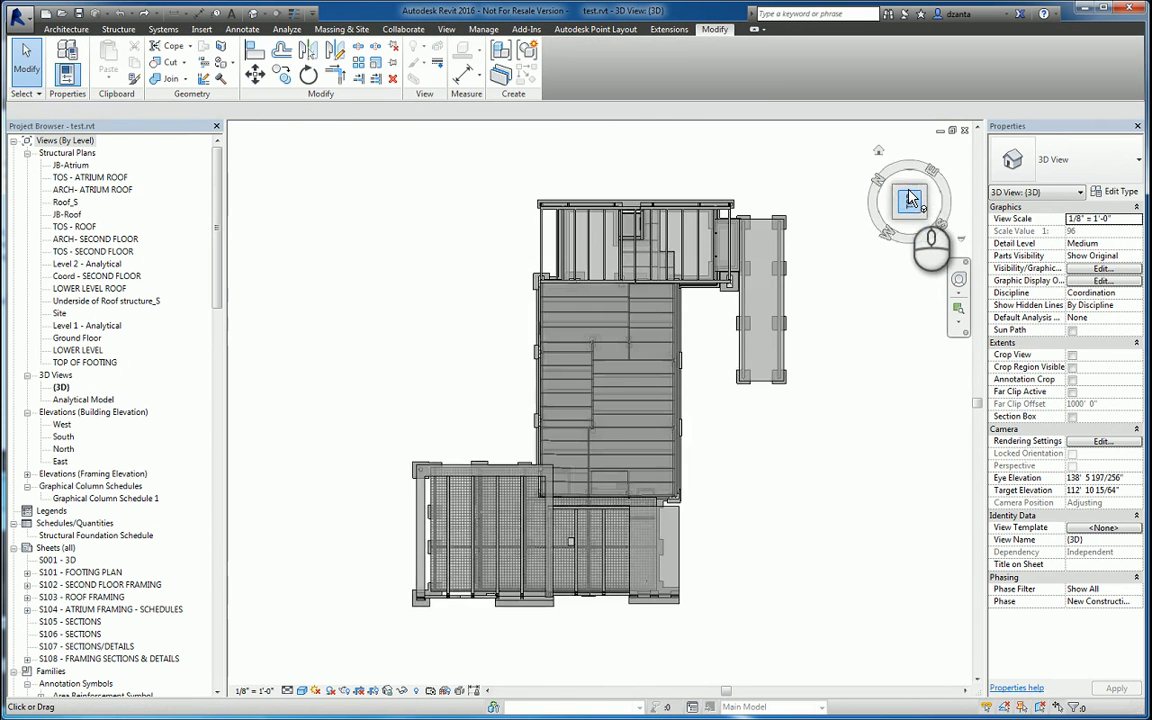
scroll(780, 245, "up", 5)
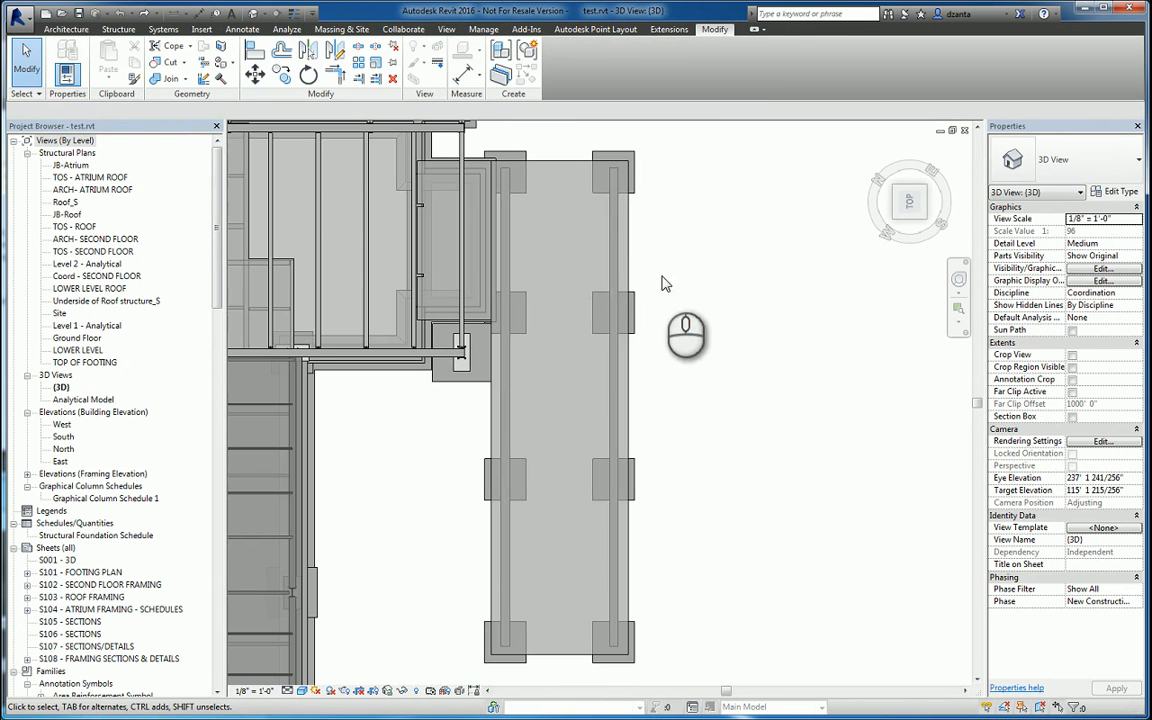
left_click(568, 162)
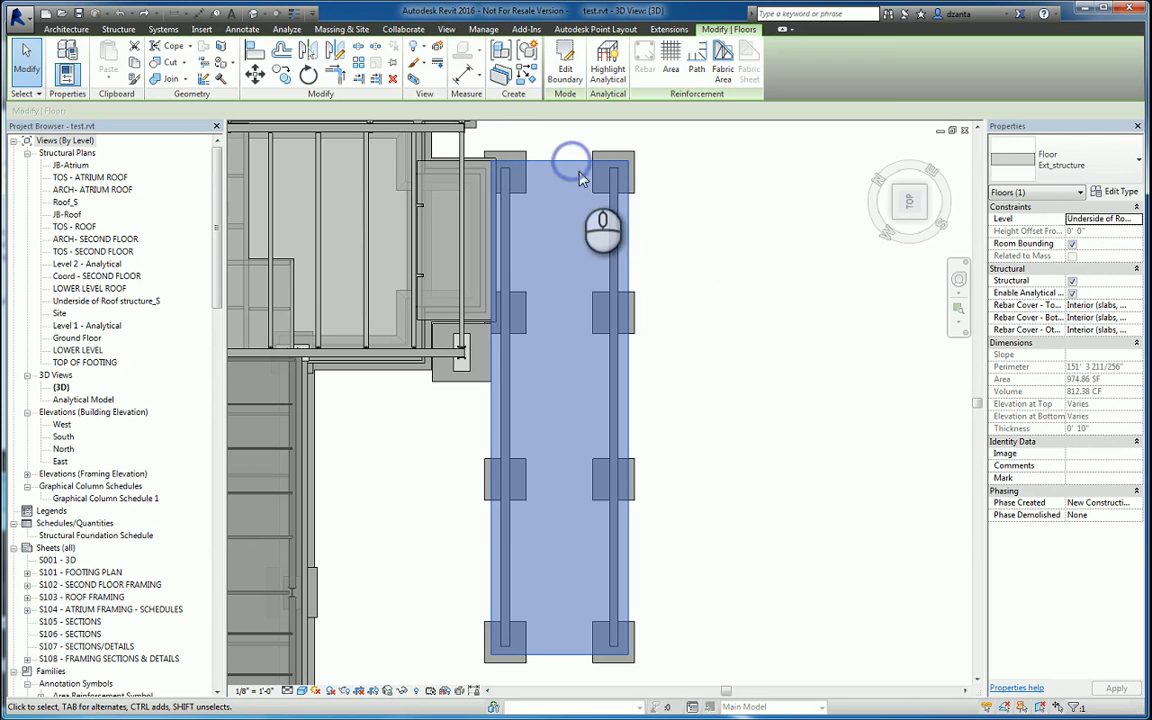
left_click(500, 76)
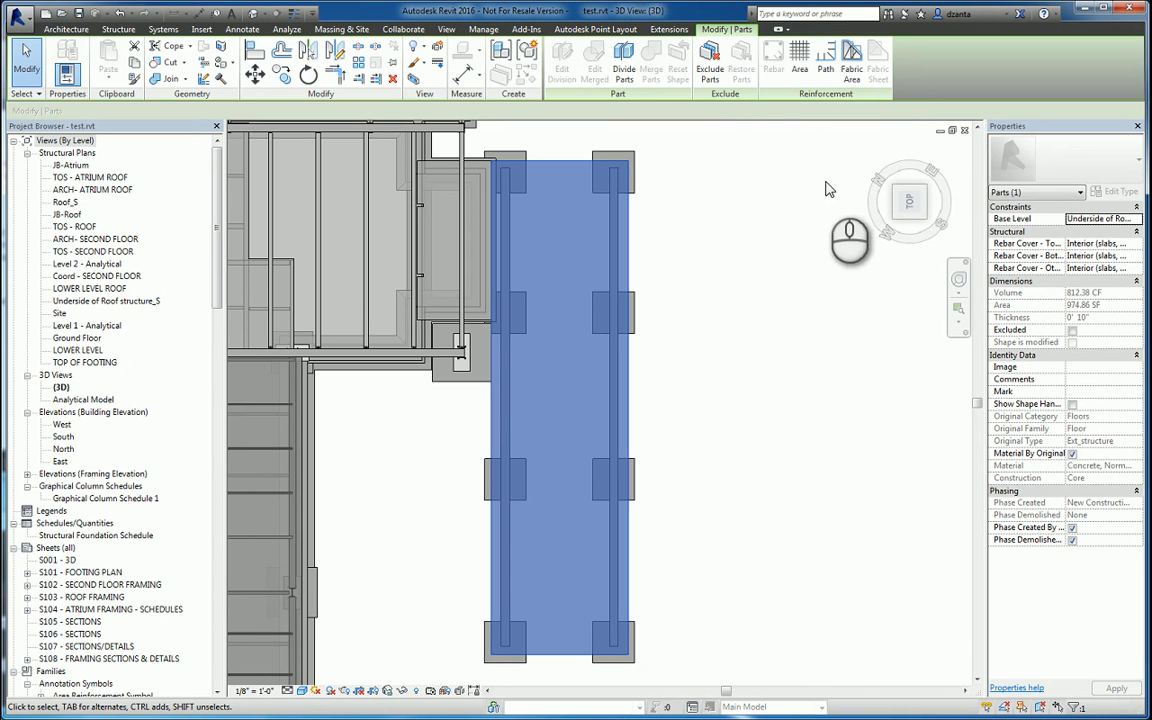
left_click(623, 78)
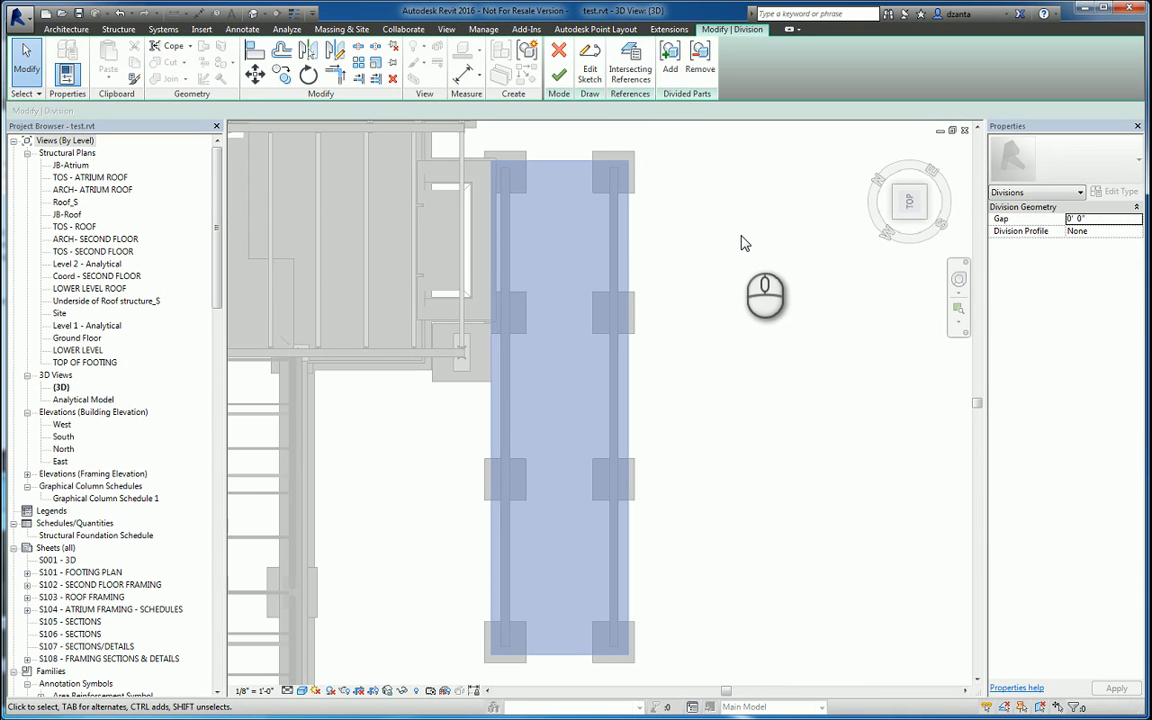
Step: Divide the slab part with all named grids as intersecting references
left_click(631, 64)
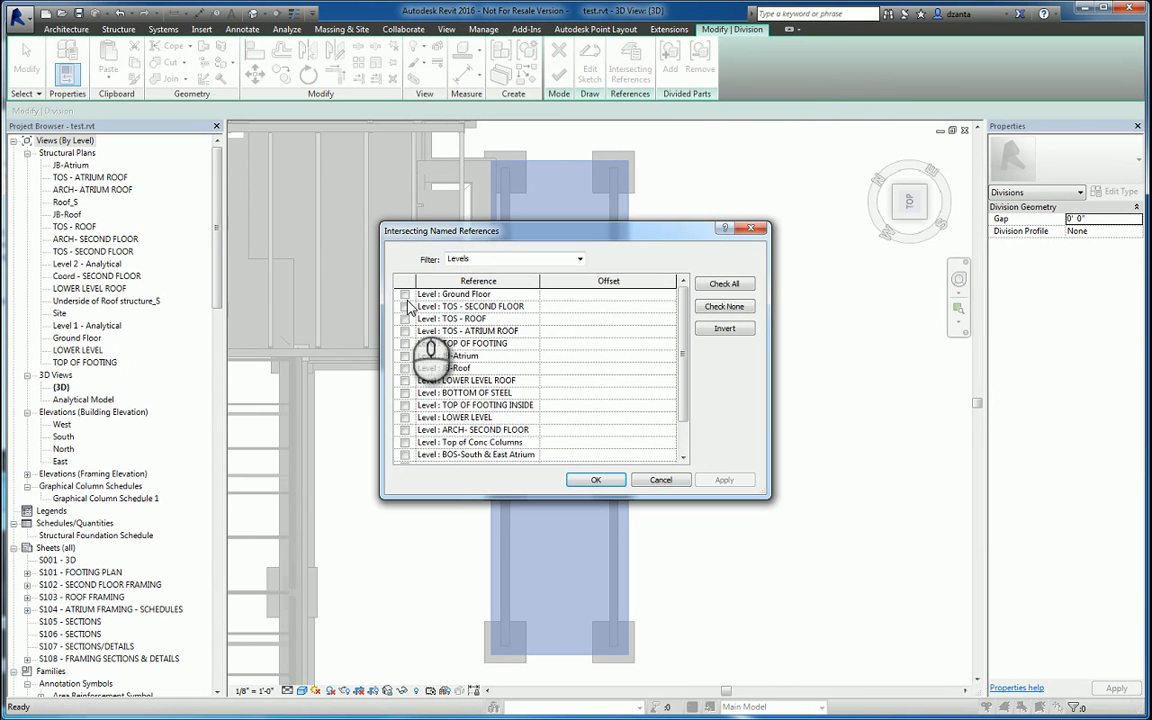
left_click(579, 259)
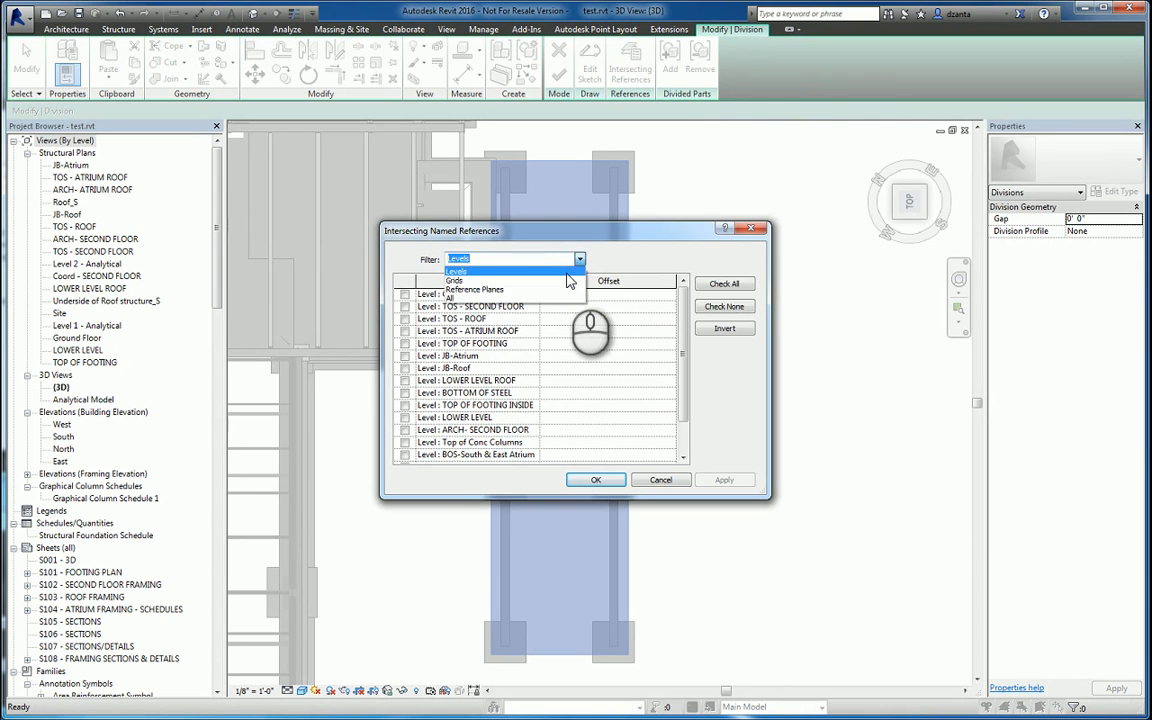
left_click(520, 280)
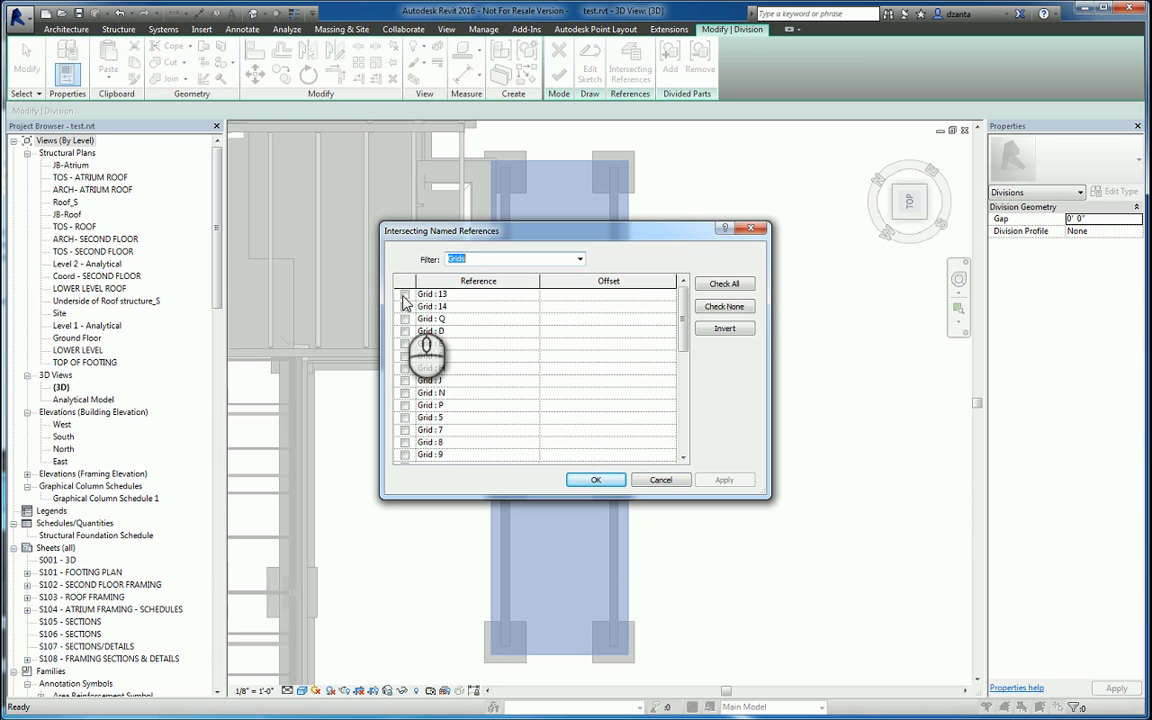
left_click(726, 284)
left_click(590, 479)
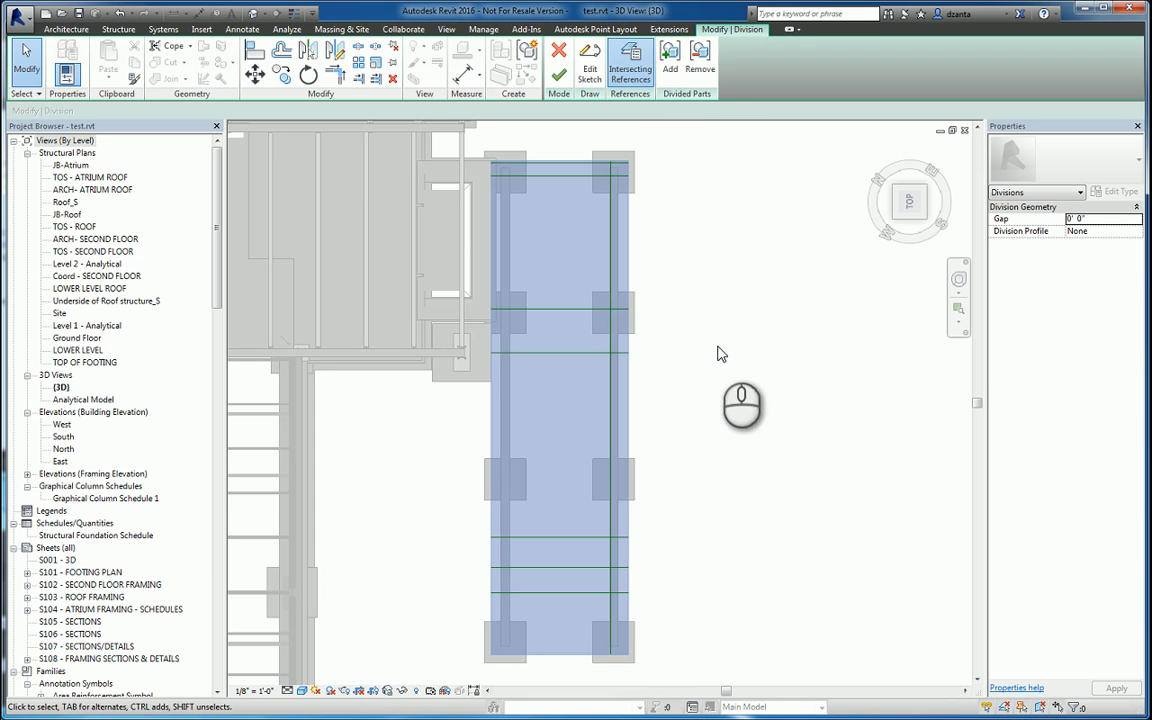
Step: Remove all grids from the part division's intersecting references
left_click(631, 62)
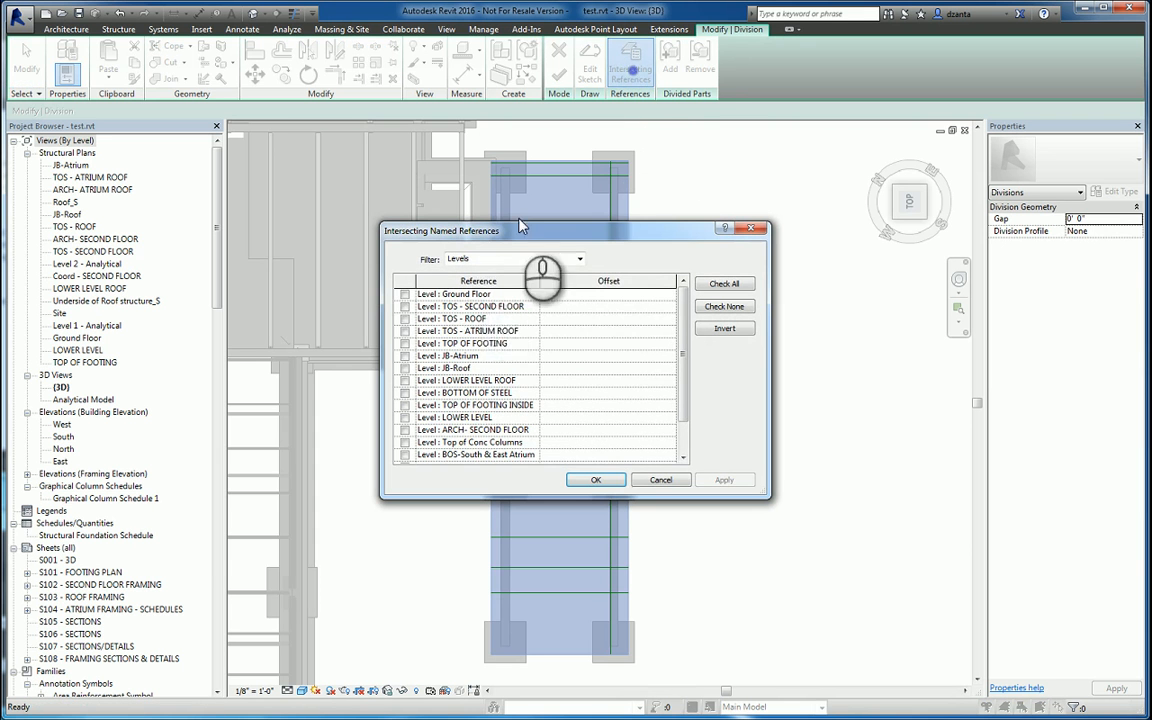
left_click(510, 259)
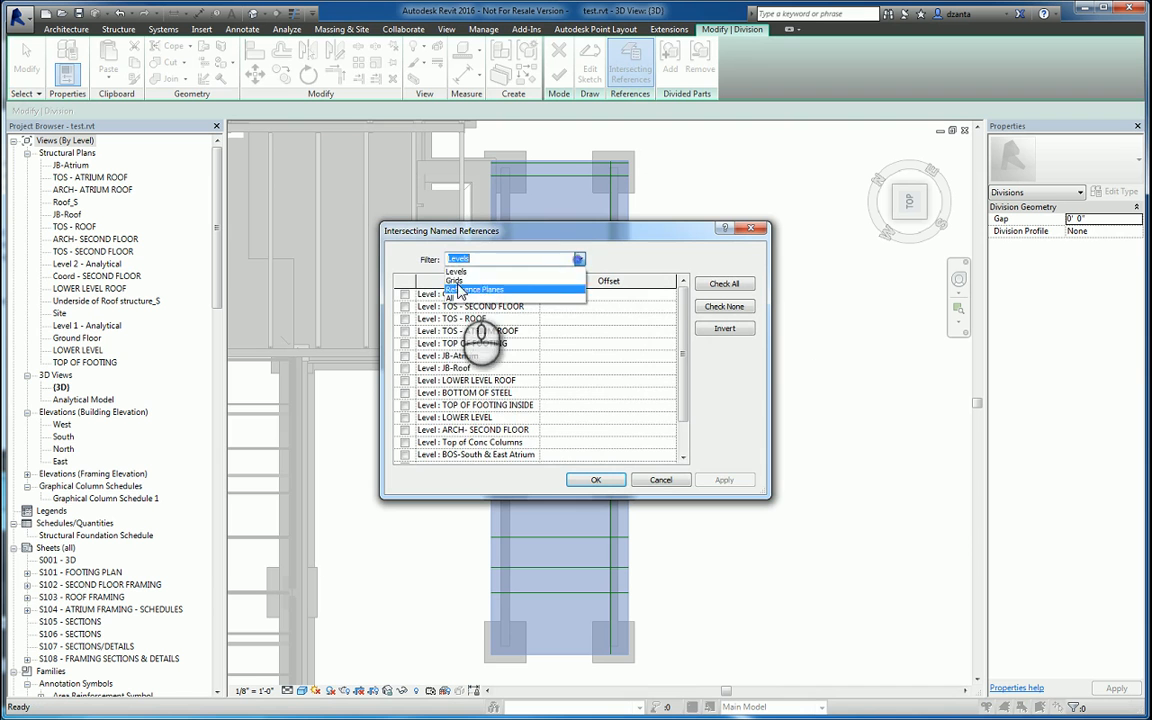
left_click(455, 280)
left_click(724, 306)
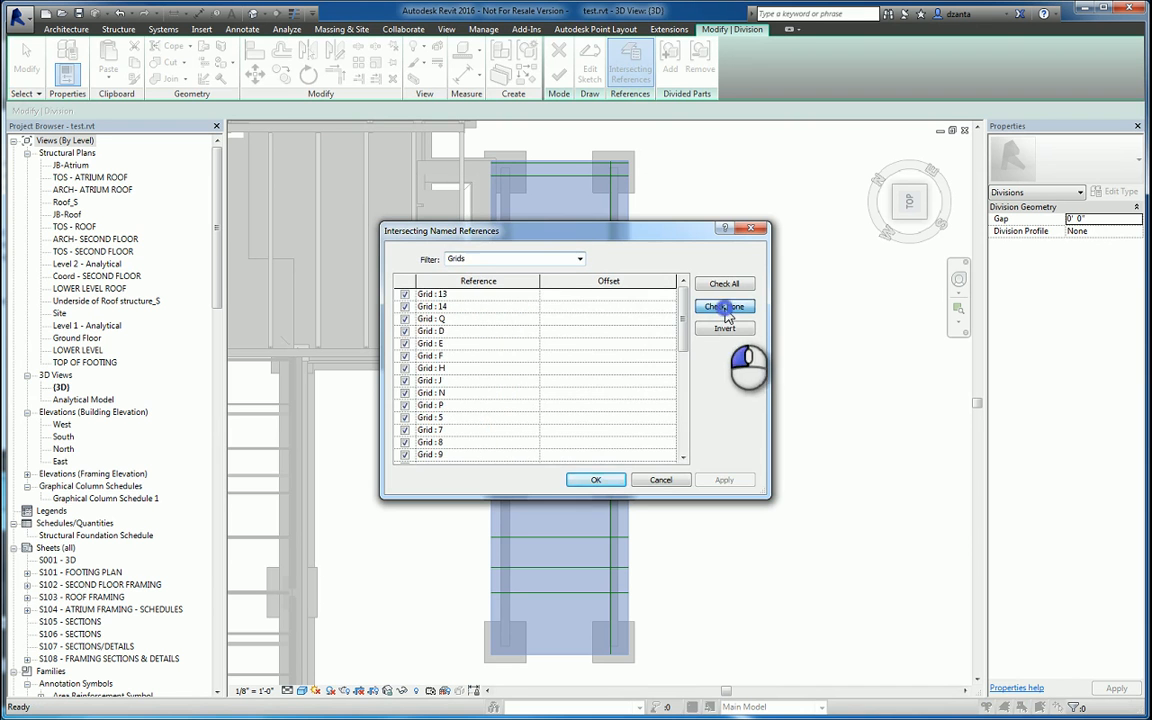
left_click(596, 480)
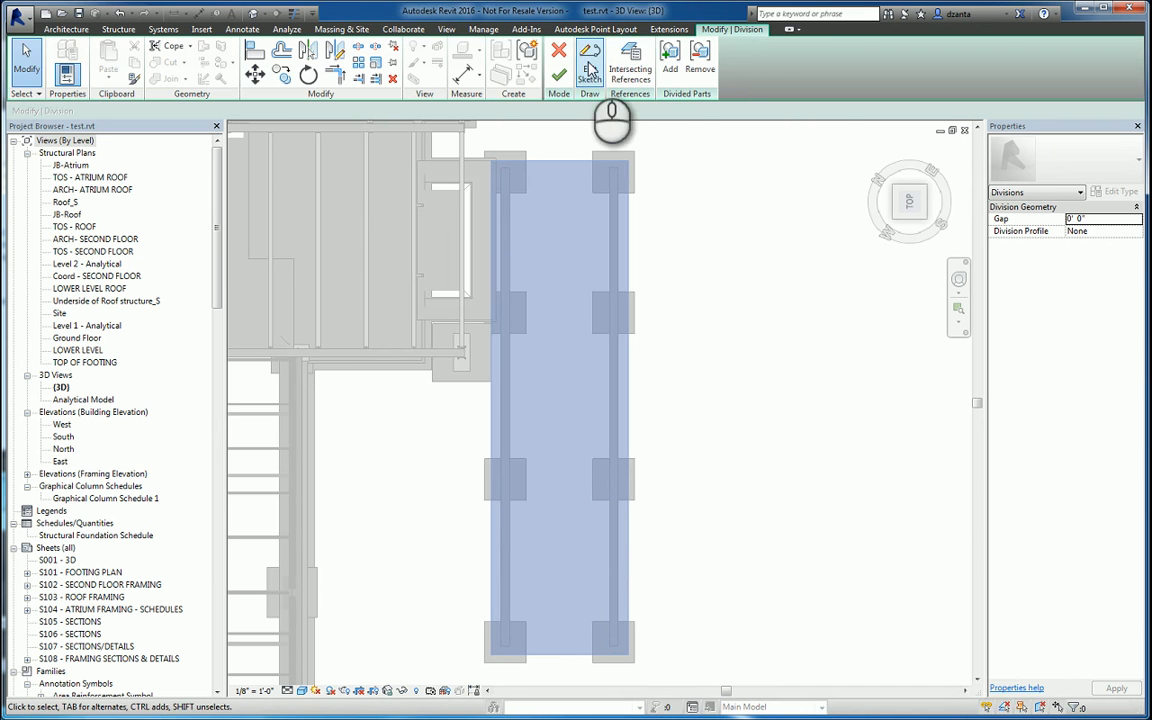
Step: Sketch three crosswise division lines about 17' long over the slab part's full width, splitting its length into four bays
left_click(588, 70)
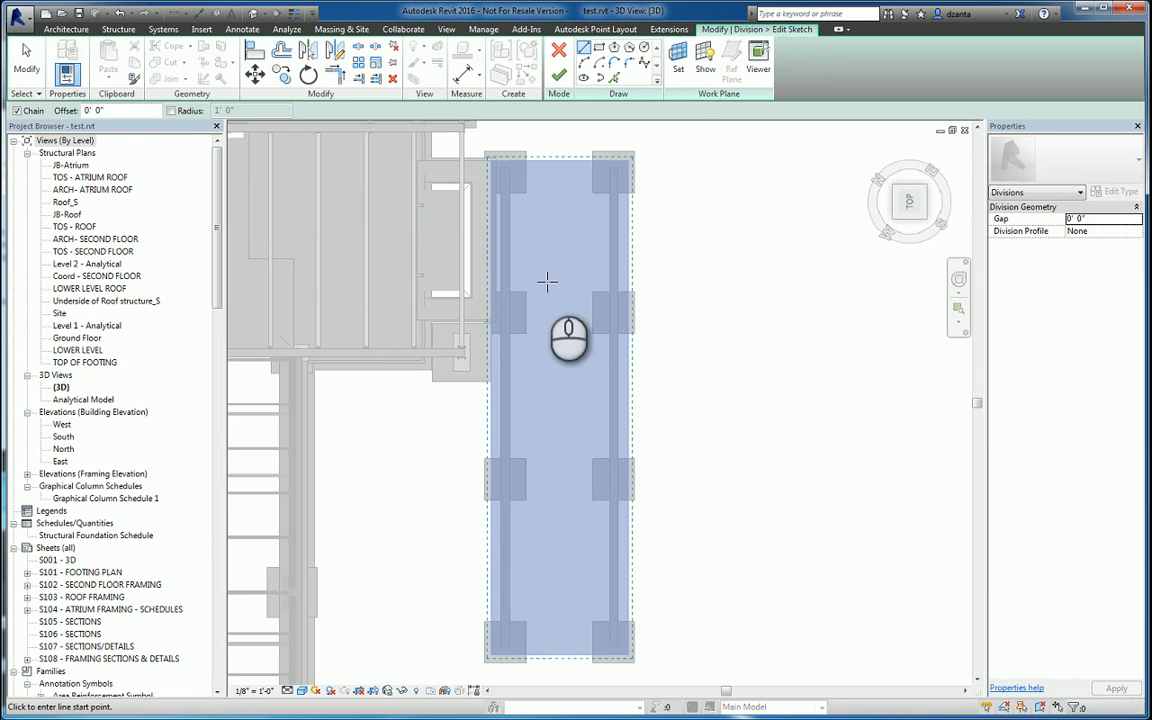
left_click(488, 289)
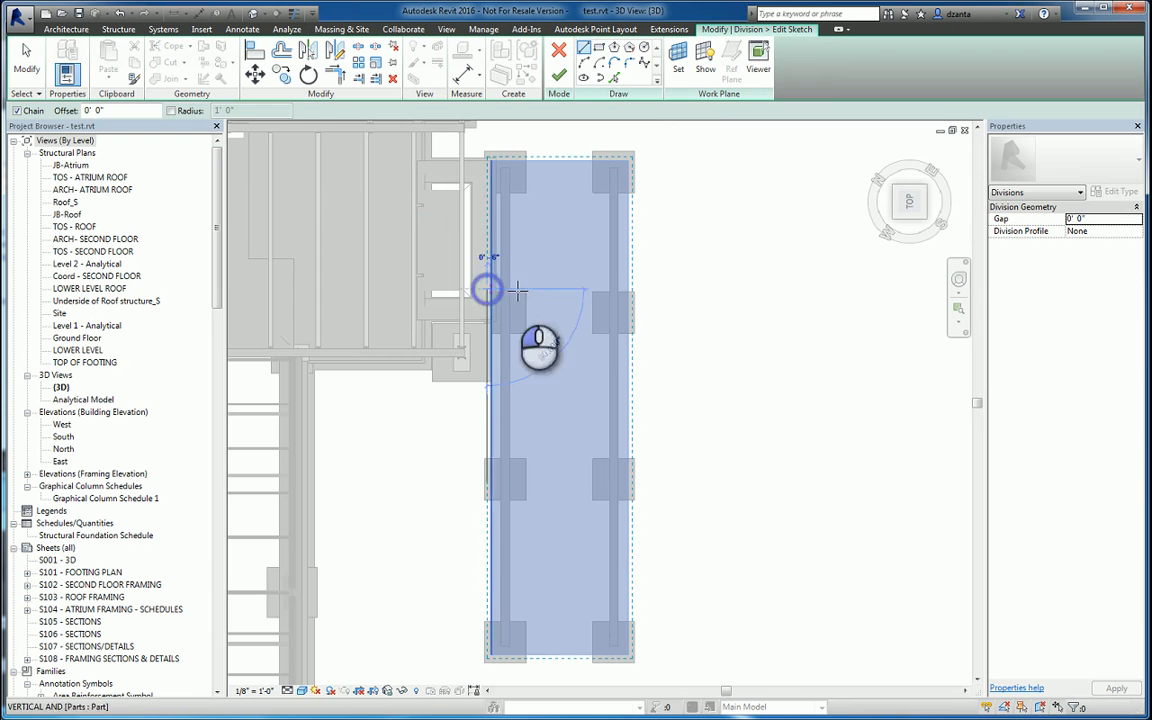
left_click(634, 288)
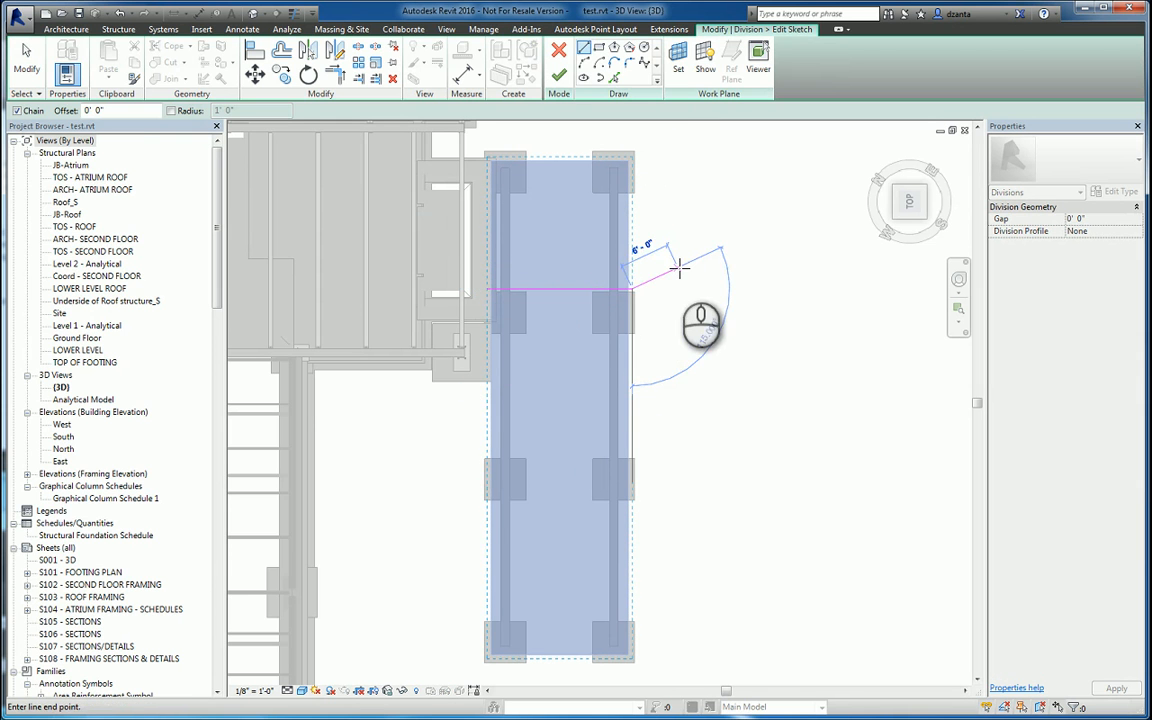
key("Escape")
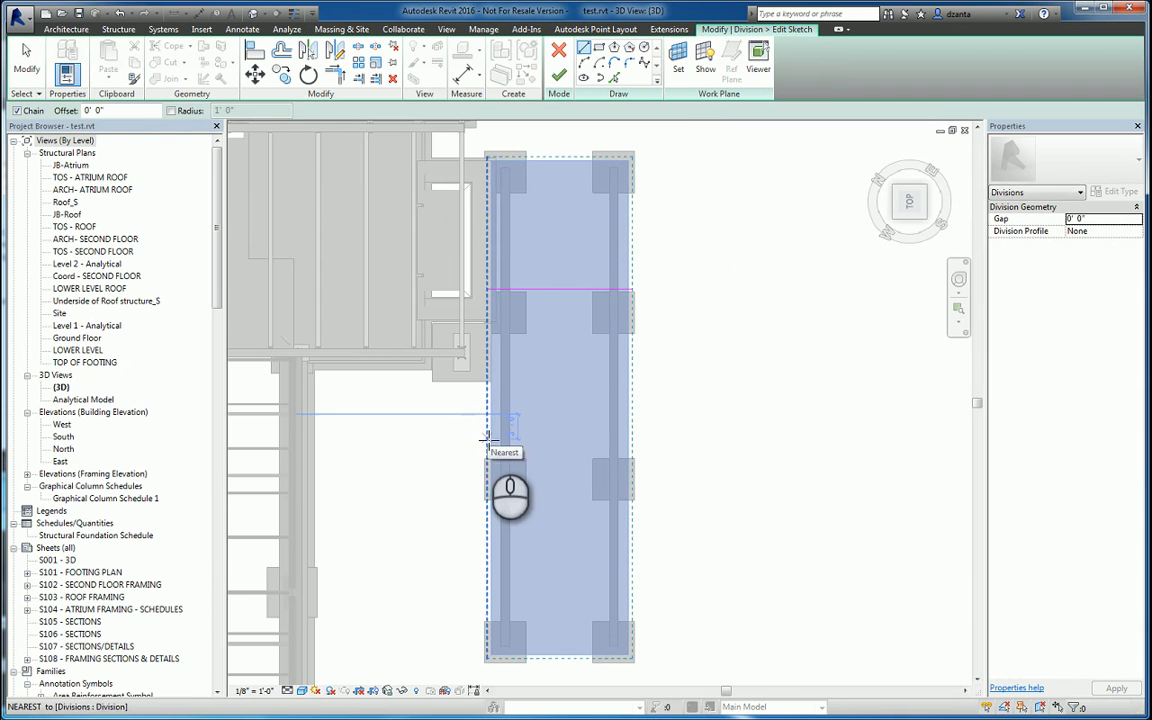
left_click(488, 437)
left_click(631, 437)
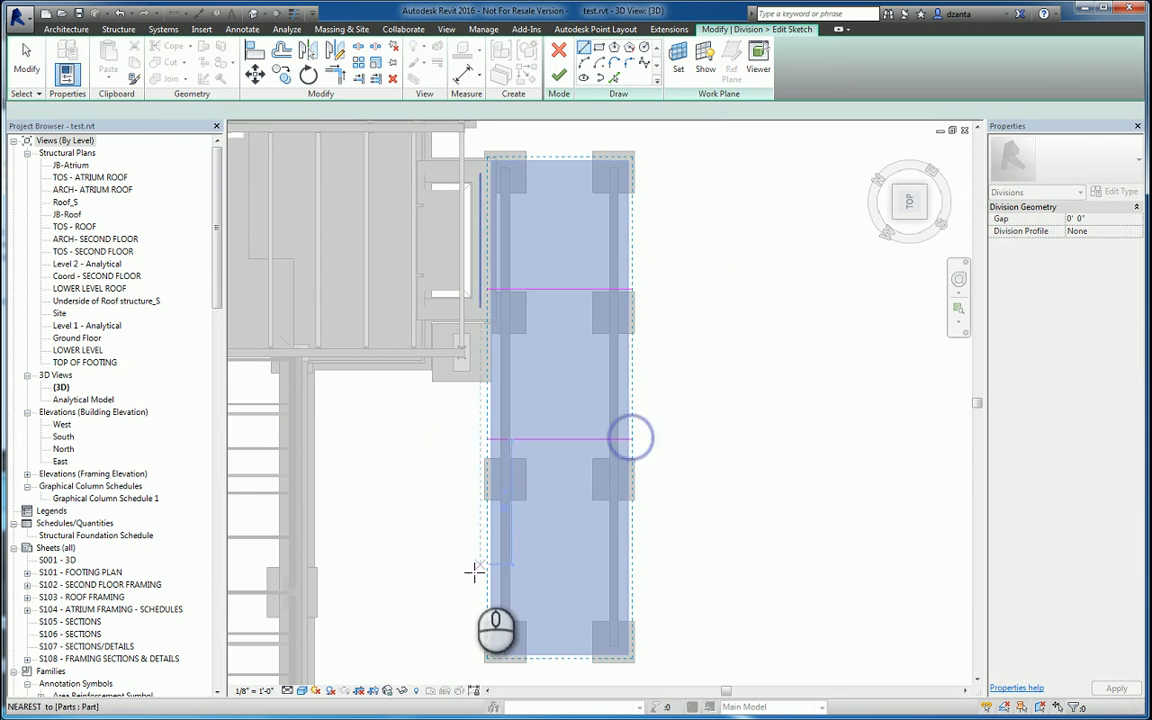
key("Escape")
left_click(488, 558)
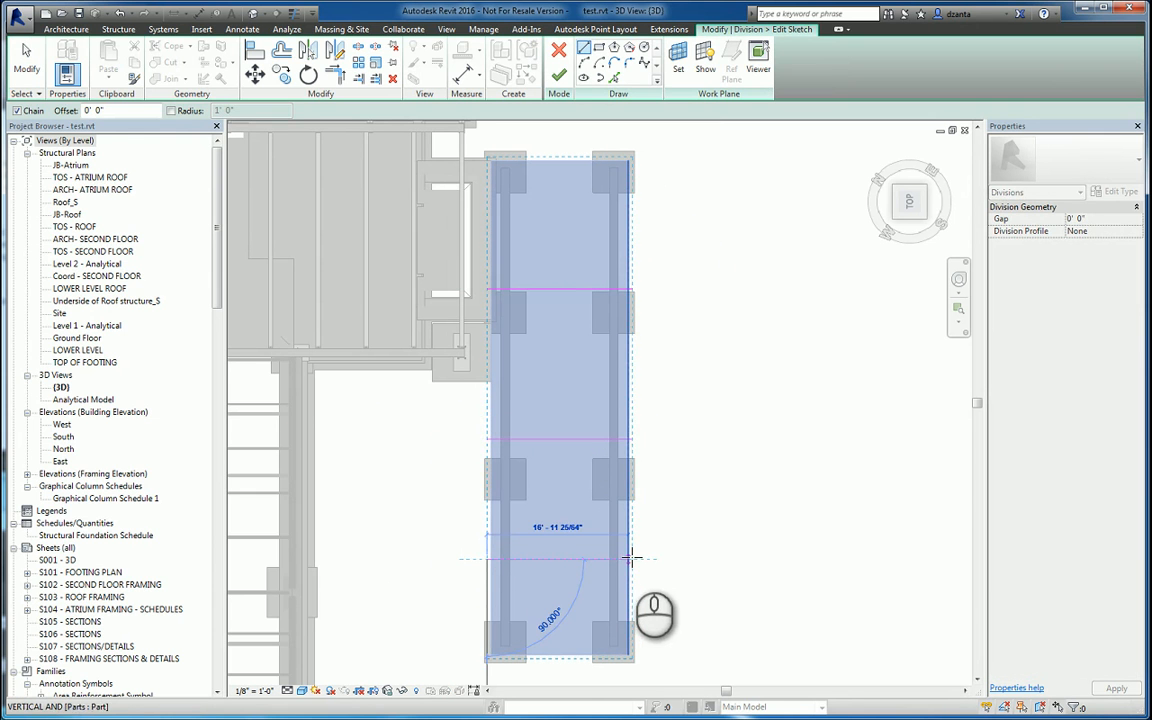
left_click(631, 557)
key("Escape")
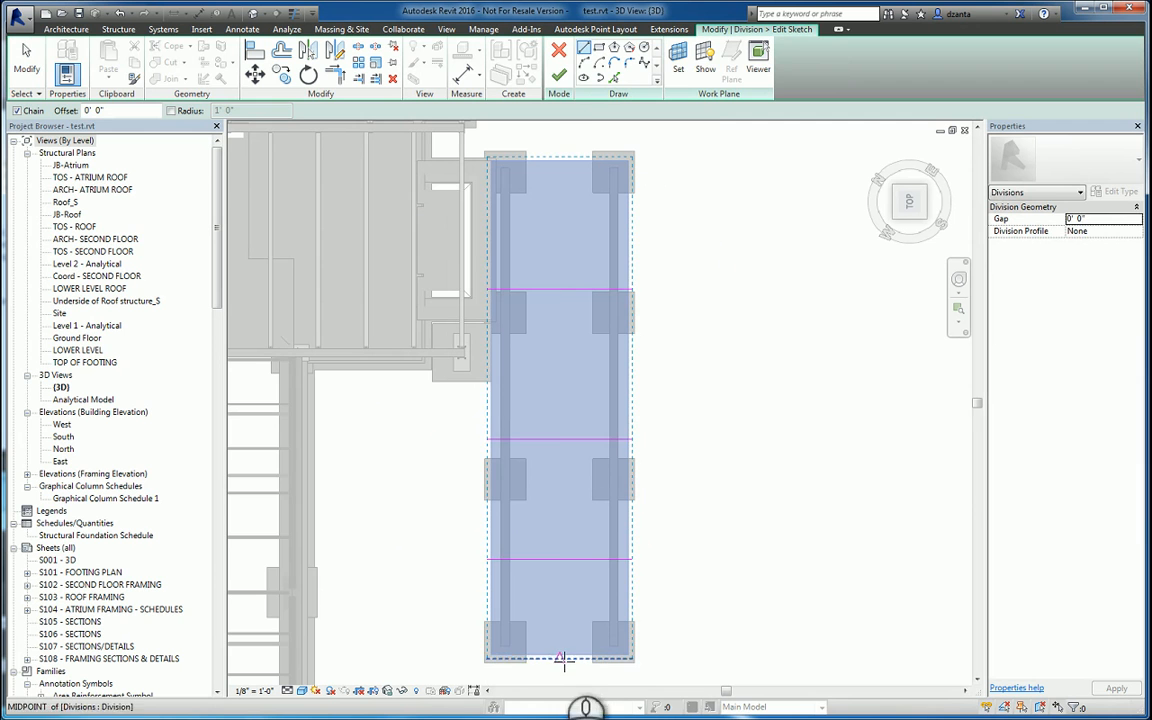
Step: Sketch a lengthwise division line about 60' long between the midpoints of the slab part's two short edges
left_click(558, 659)
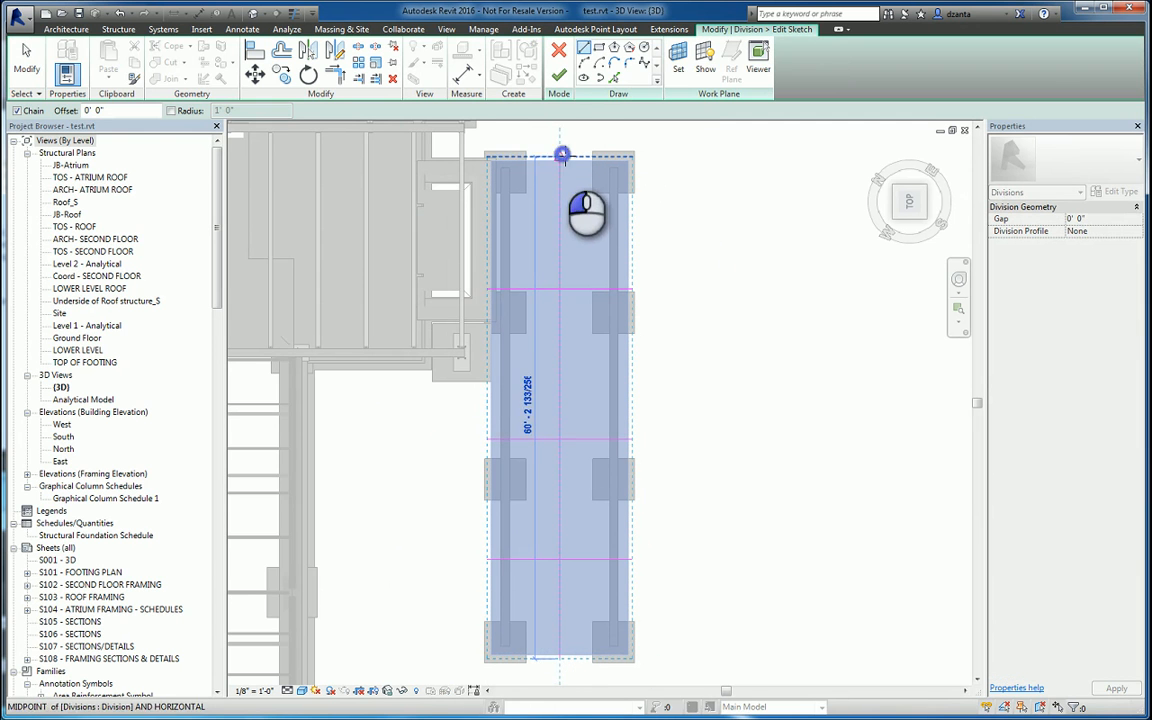
left_click(559, 155)
key("Escape")
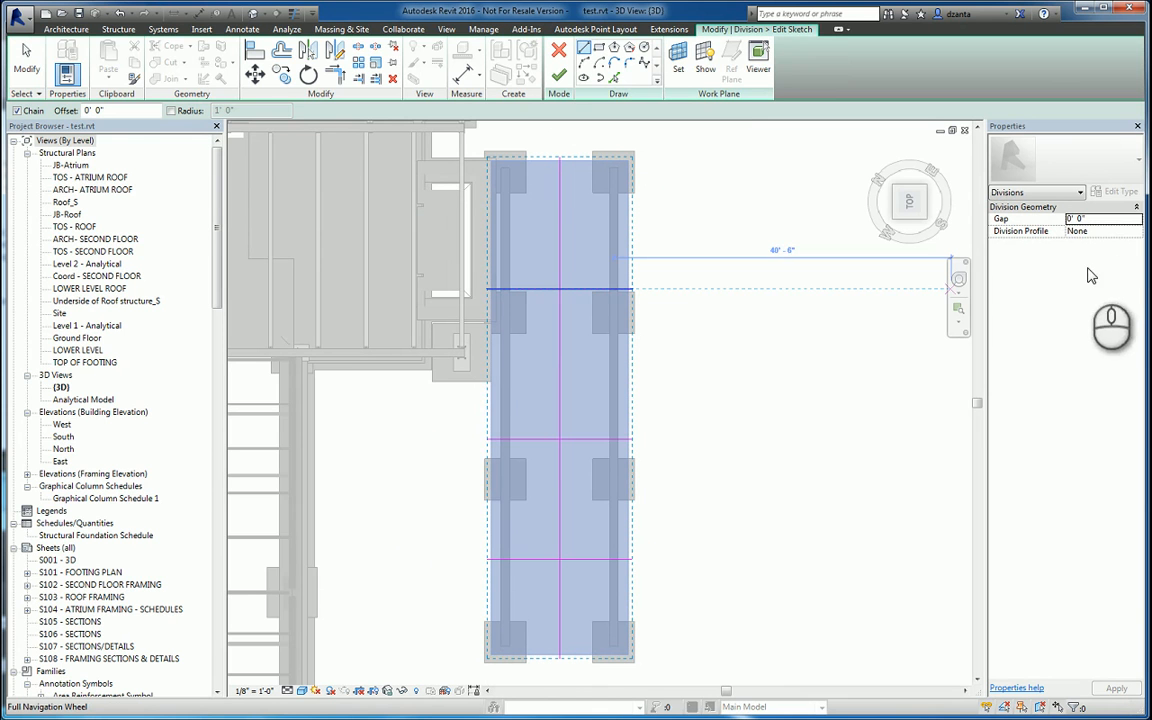
Step: Set the division gap to 1/4"
left_click(1128, 219)
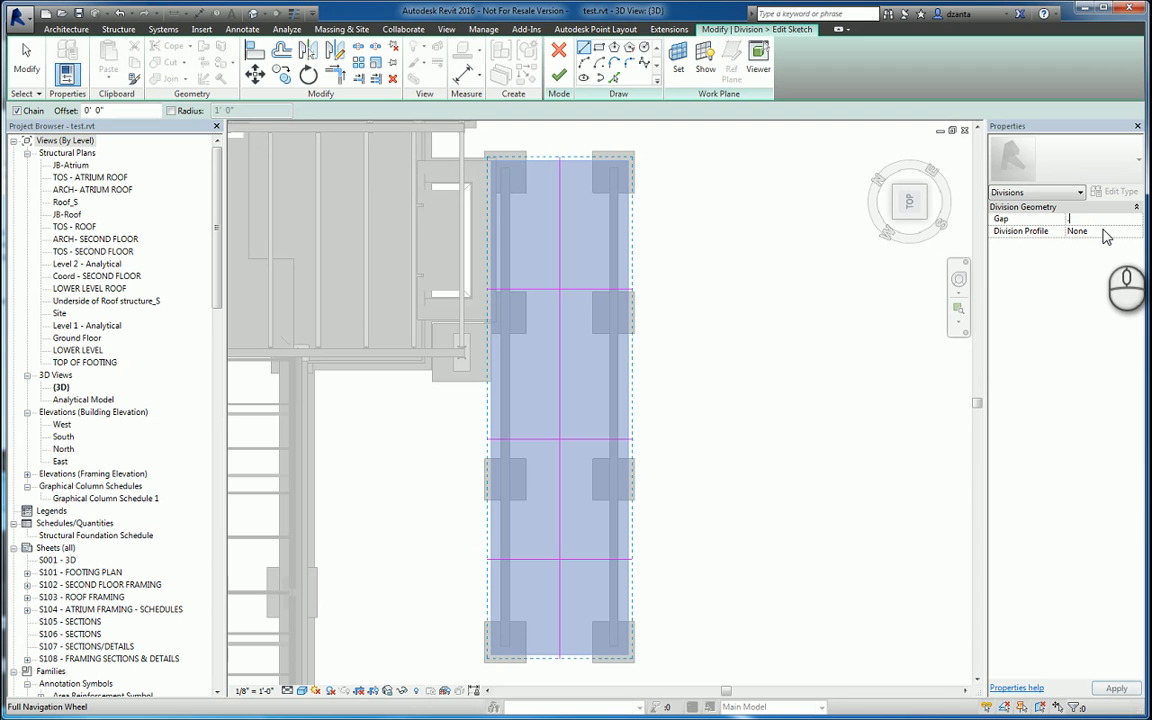
left_click(1094, 220)
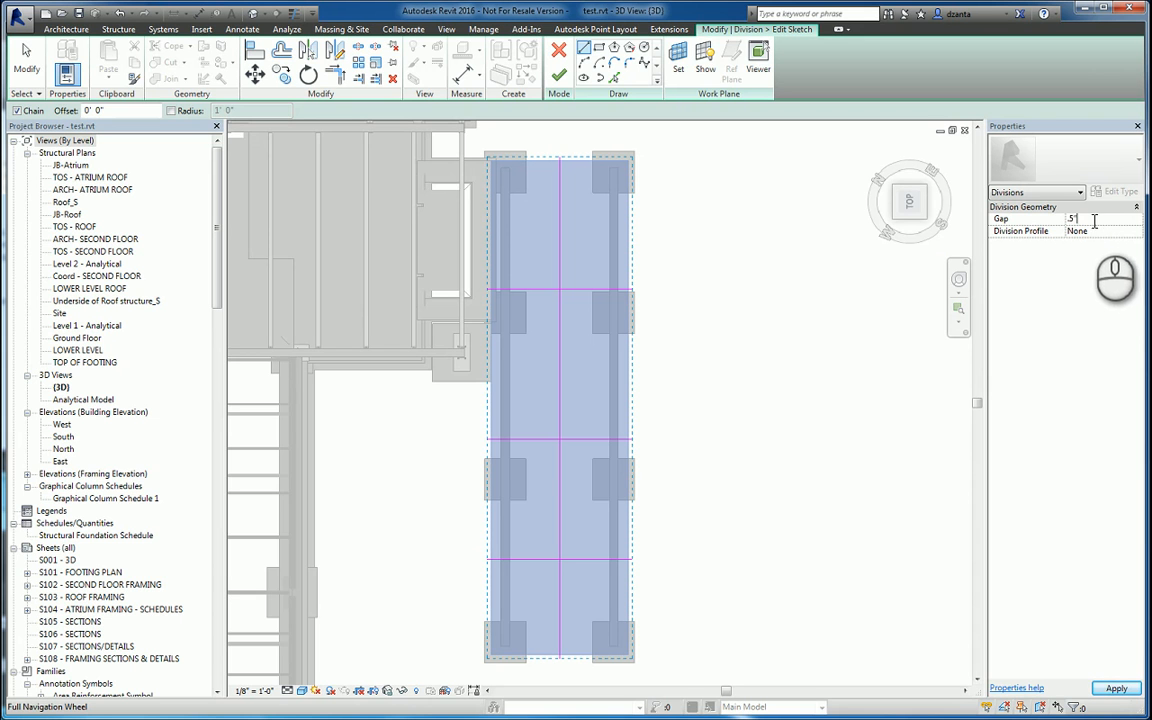
left_click(1071, 220)
left_click(1069, 220)
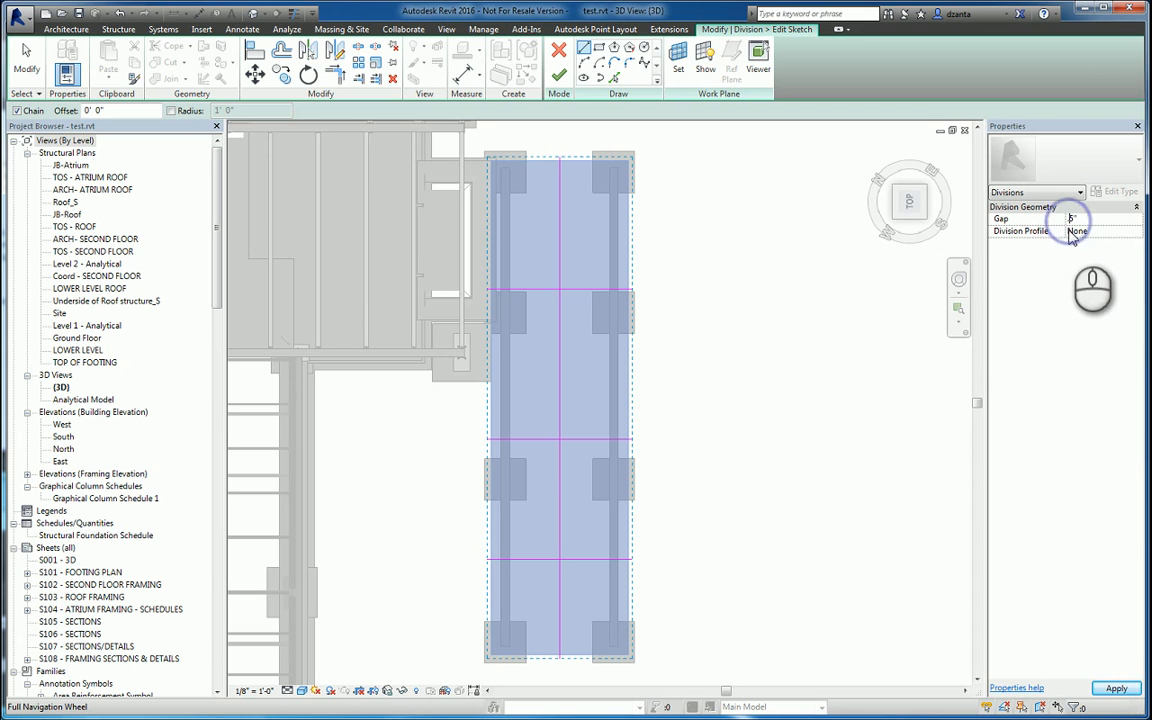
Step: Set the division profile to Angled Step with Complementary edge match and finish the division sketch
left_click(1136, 232)
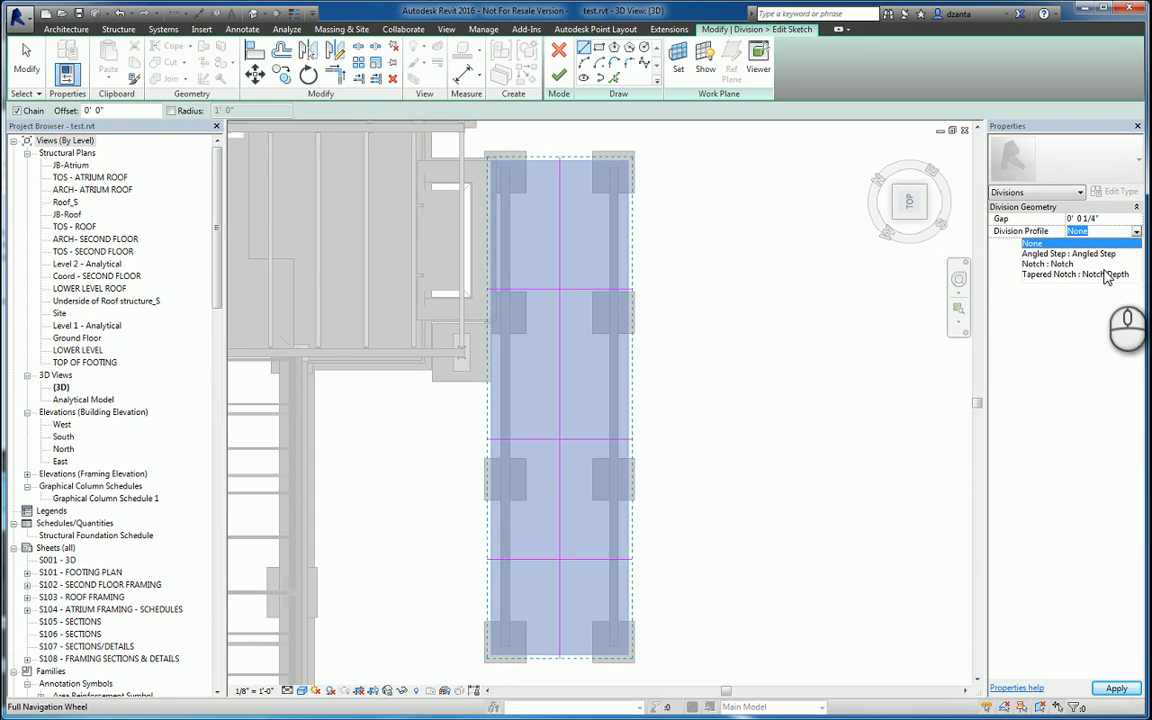
left_click(1108, 256)
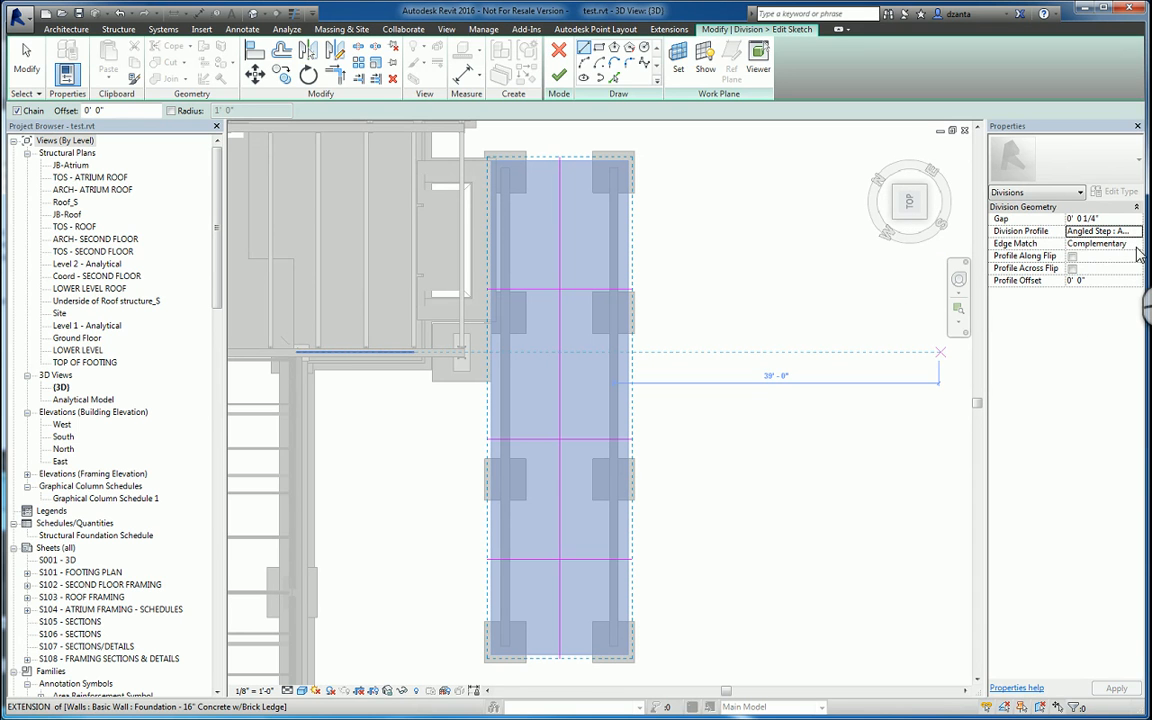
left_click(1137, 244)
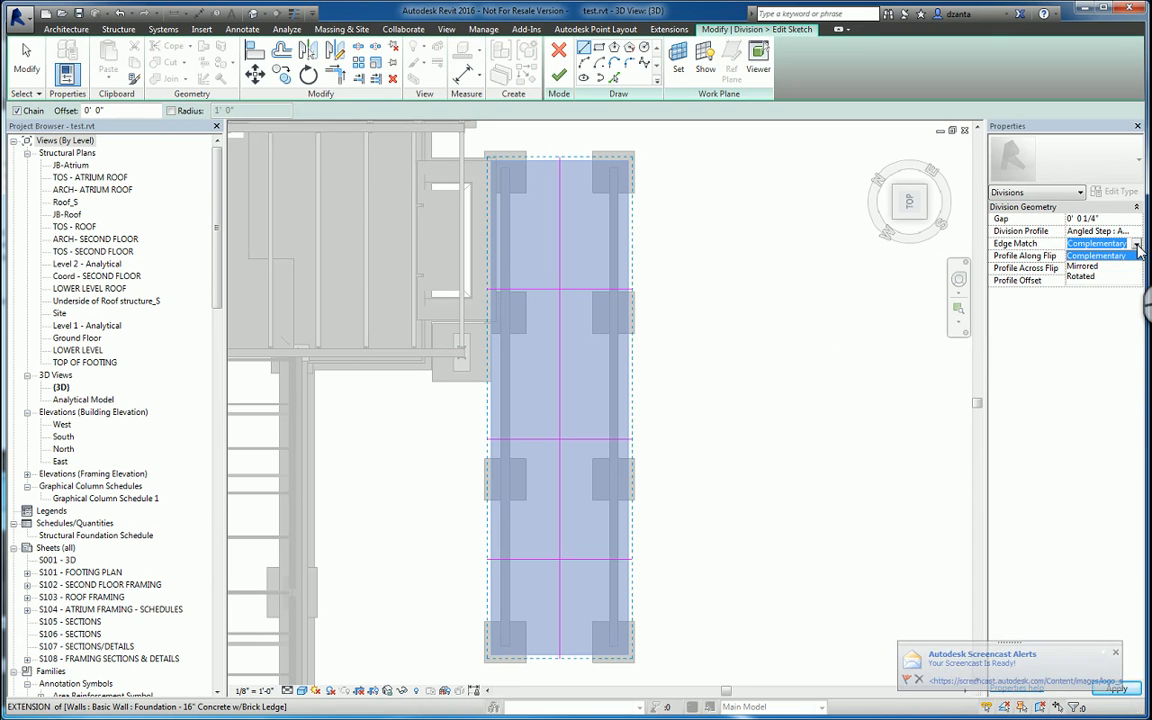
left_click(1118, 256)
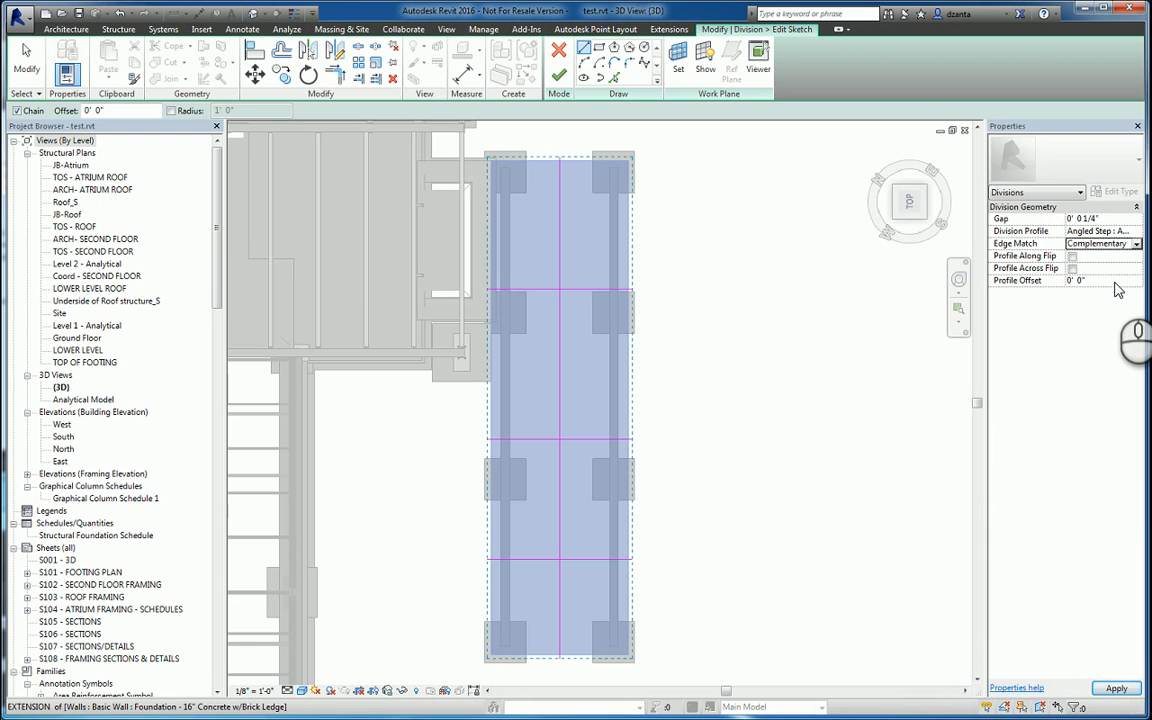
left_click(561, 77)
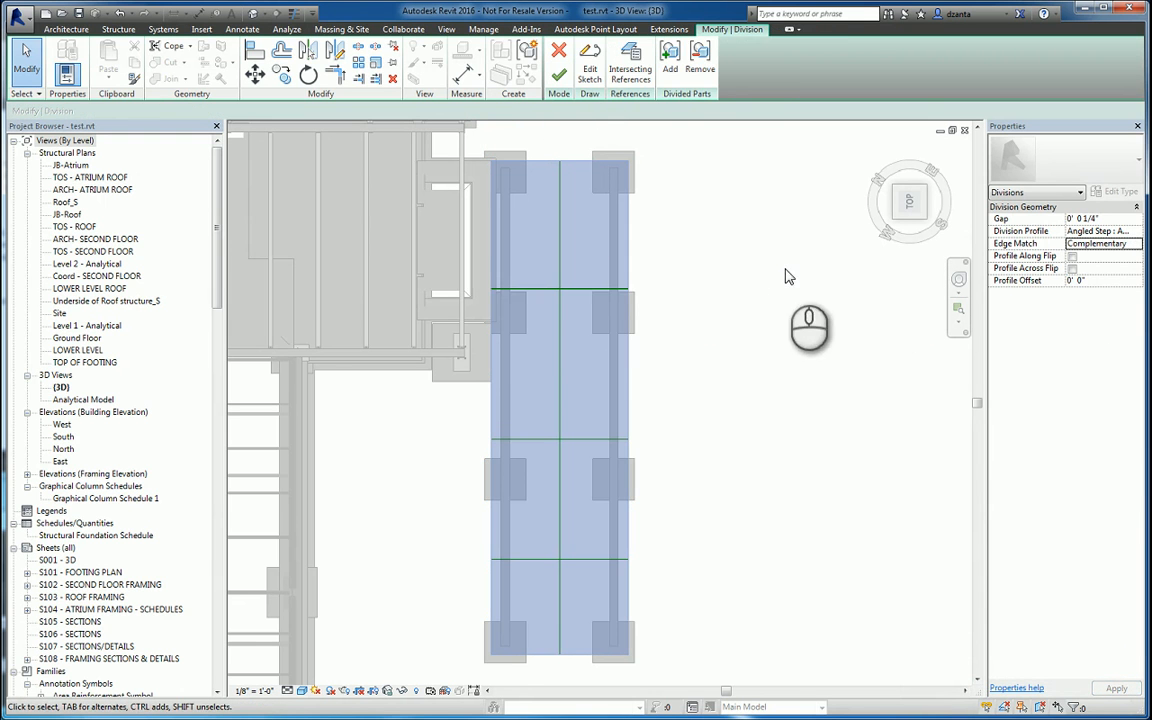
Step: Check the division lines where they cross on the slab, and complete the part division
scroll(588, 270, "up", 5)
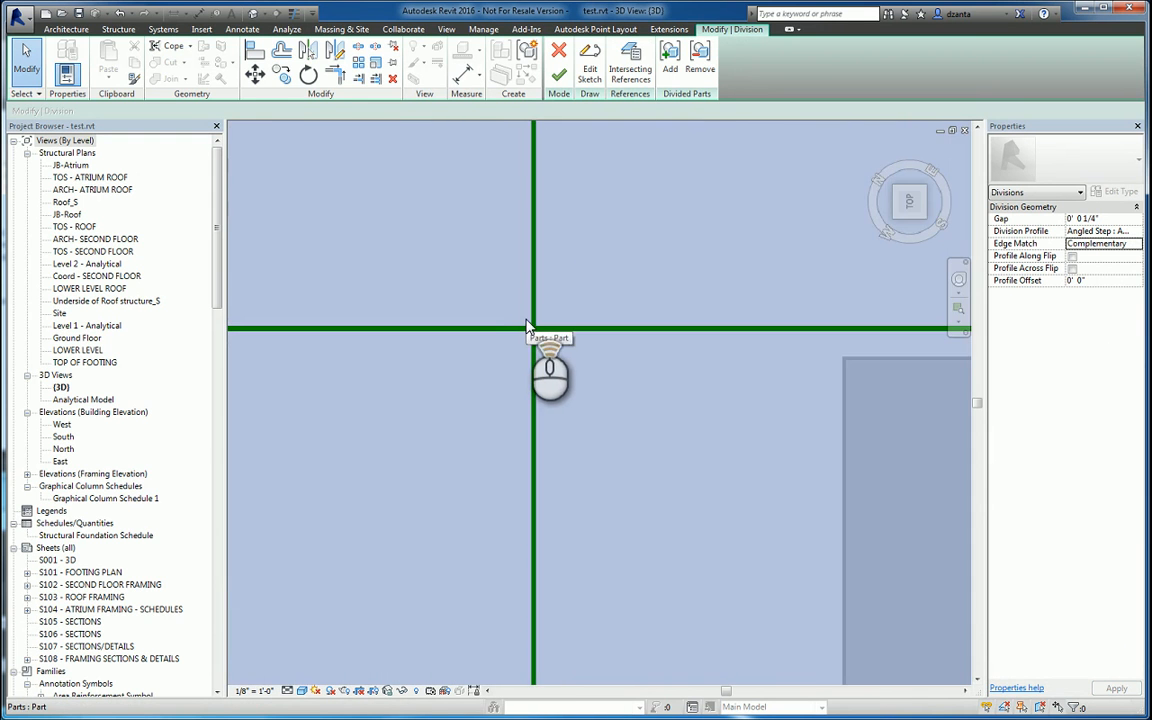
scroll(530, 326, "down", 4)
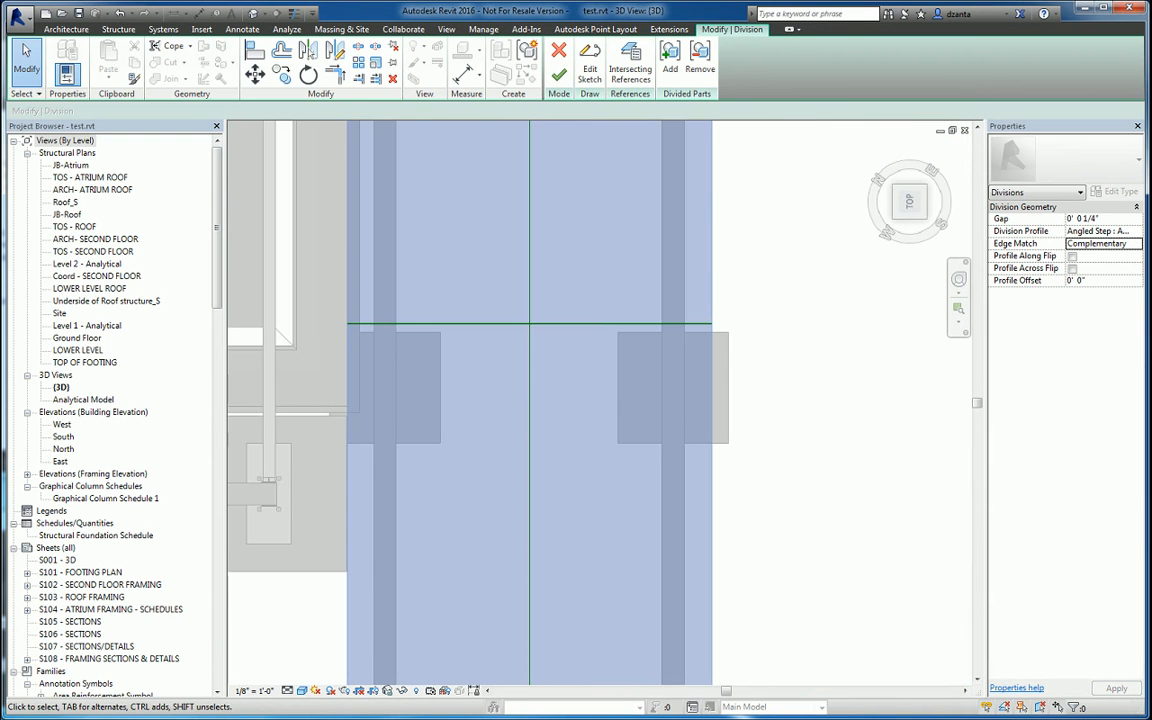
scroll(880, 355, "down", 2)
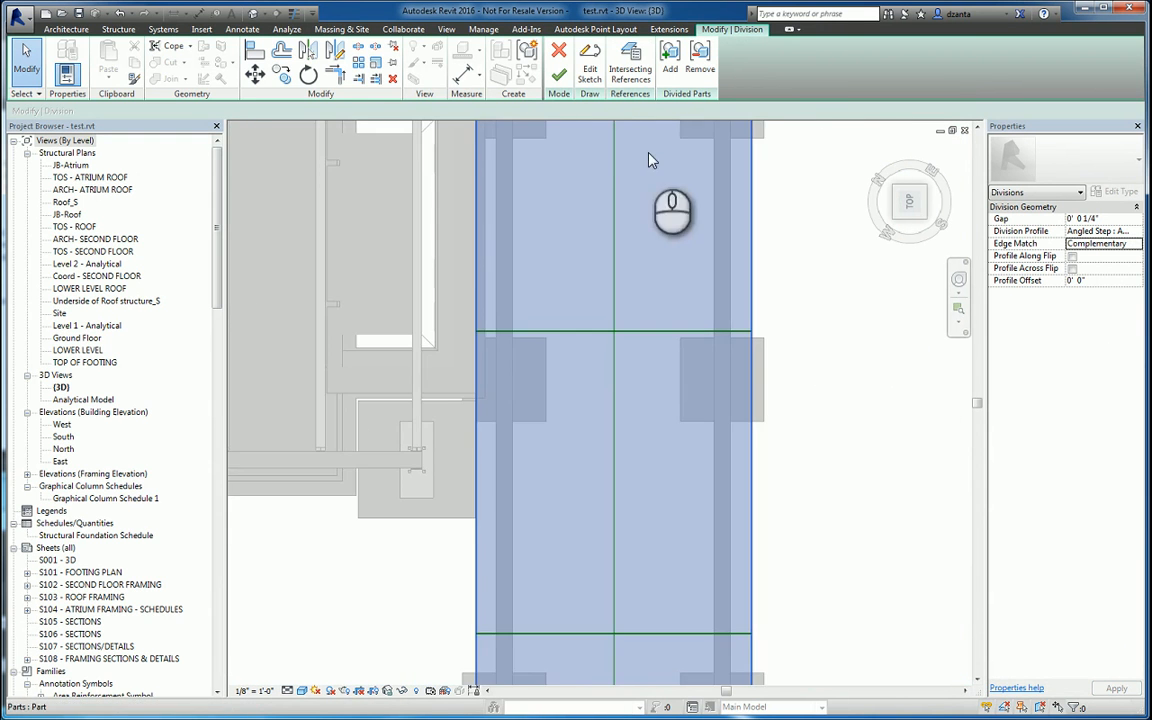
left_click(560, 78)
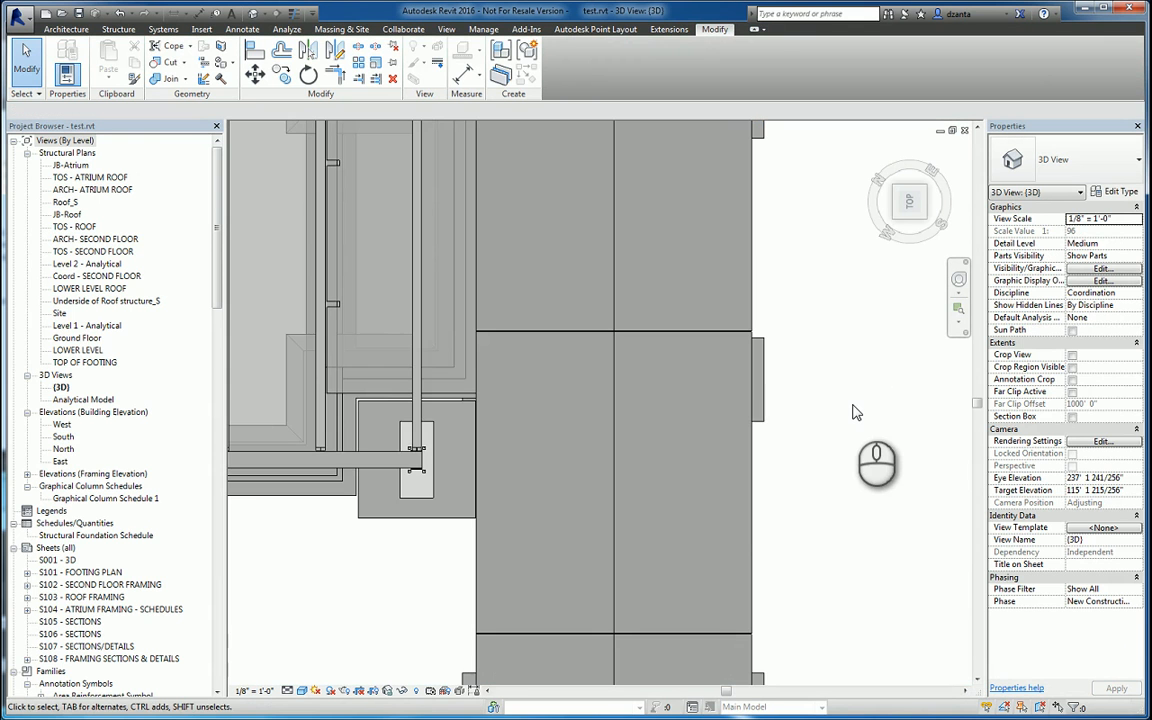
Step: Examine the divided slab's joints and outer edge up close from an angled 3D view near its end corner
scroll(854, 405, "down", 3)
middle_click_drag(868, 480, 830, 329)
scroll(689, 319, "up", 5)
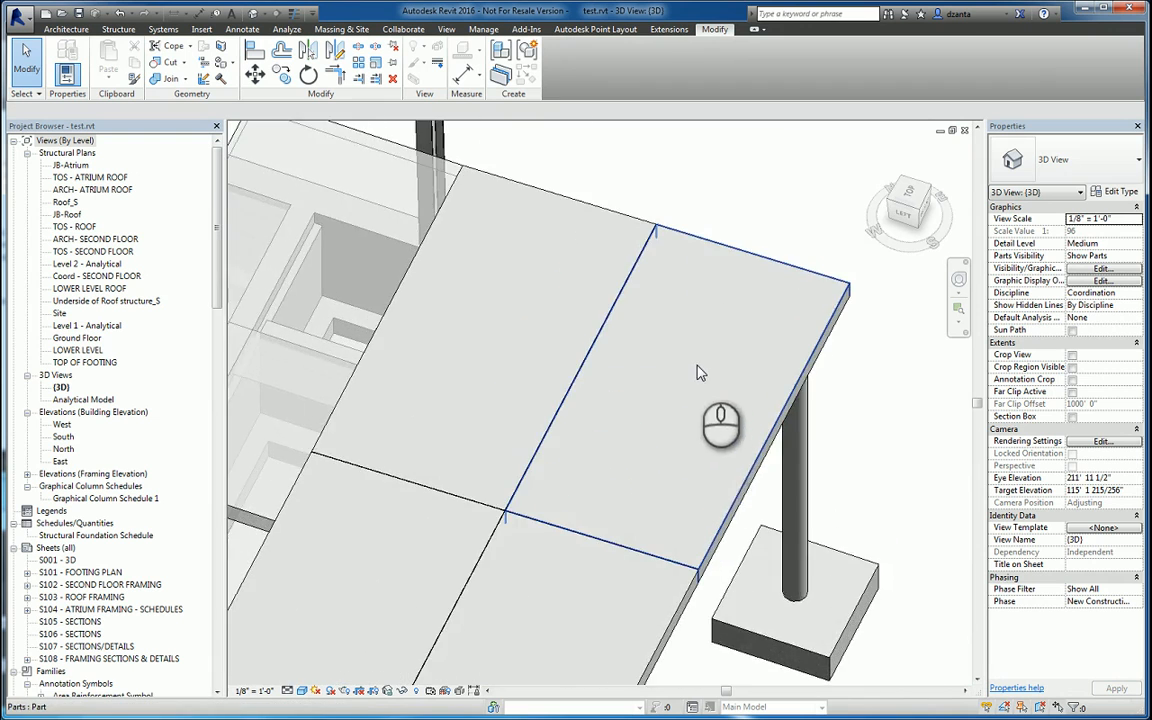
middle_click_drag(715, 430, 663, 291)
middle_click_drag(671, 497, 678, 455, "shift")
middle_click_drag(722, 593, 684, 345)
scroll(707, 530, "up", 5)
scroll(707, 536, "down", 5)
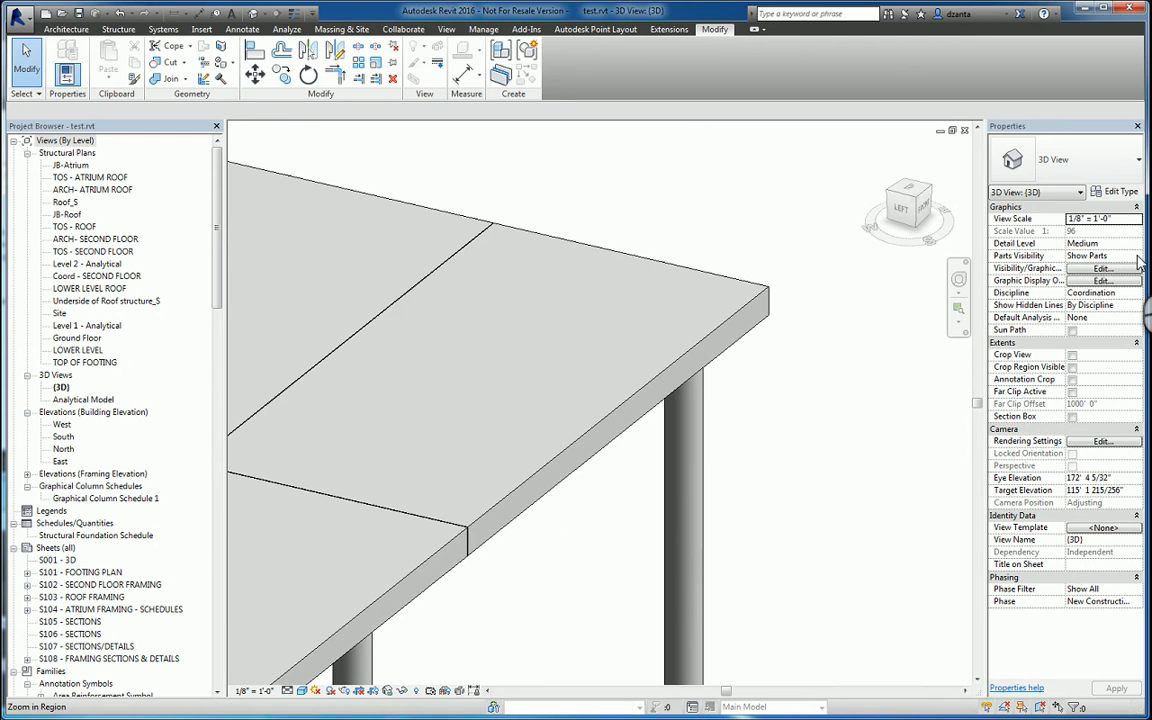
Step: Compare the slab with parts visibility set to Show Original and Show Both, and return the view to Show Parts
left_click(1137, 256)
left_click(1130, 279)
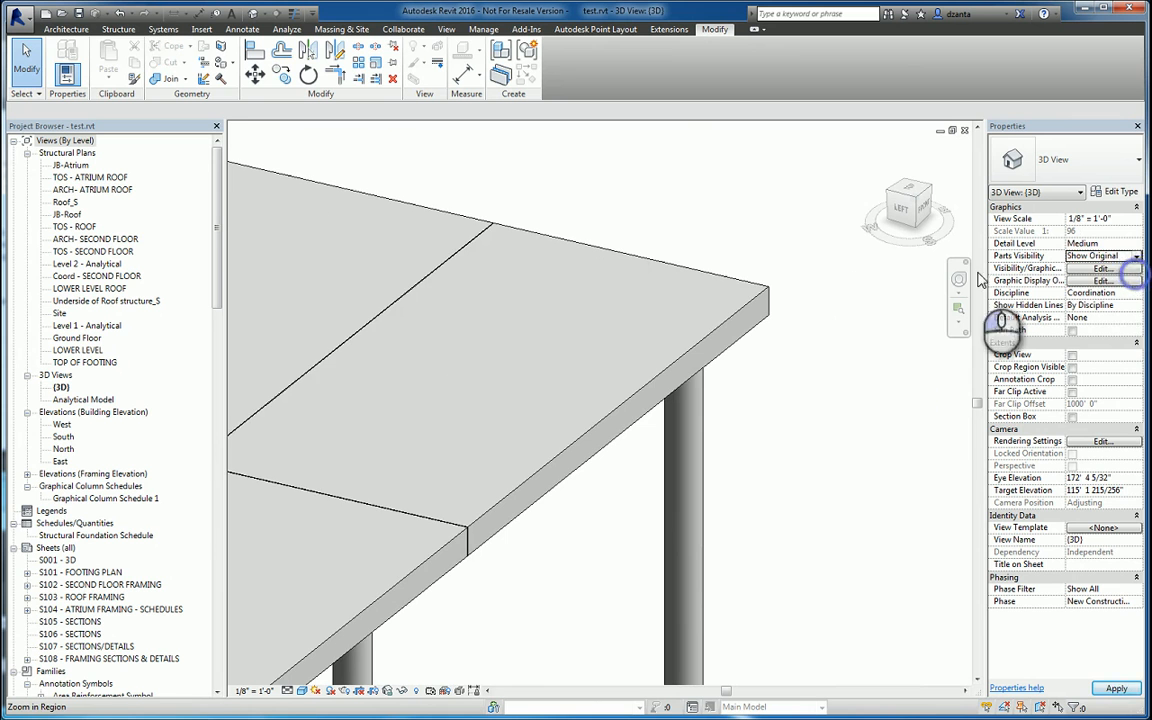
left_click(1100, 256)
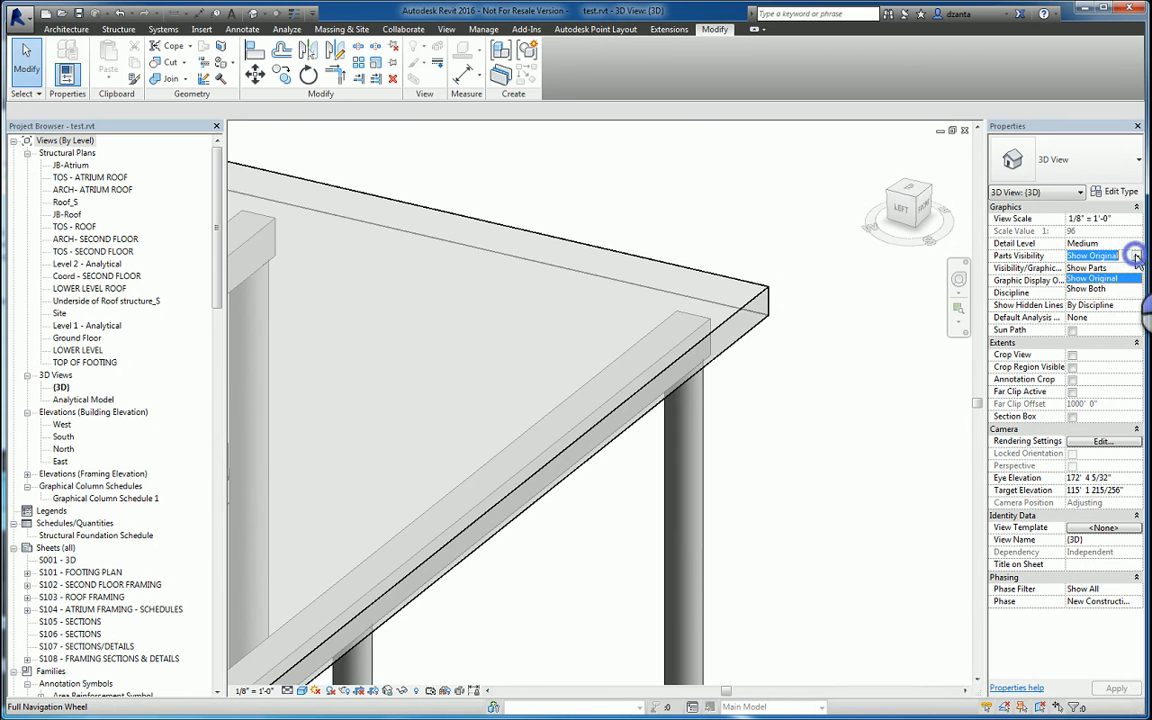
left_click(1136, 256)
left_click(1107, 290)
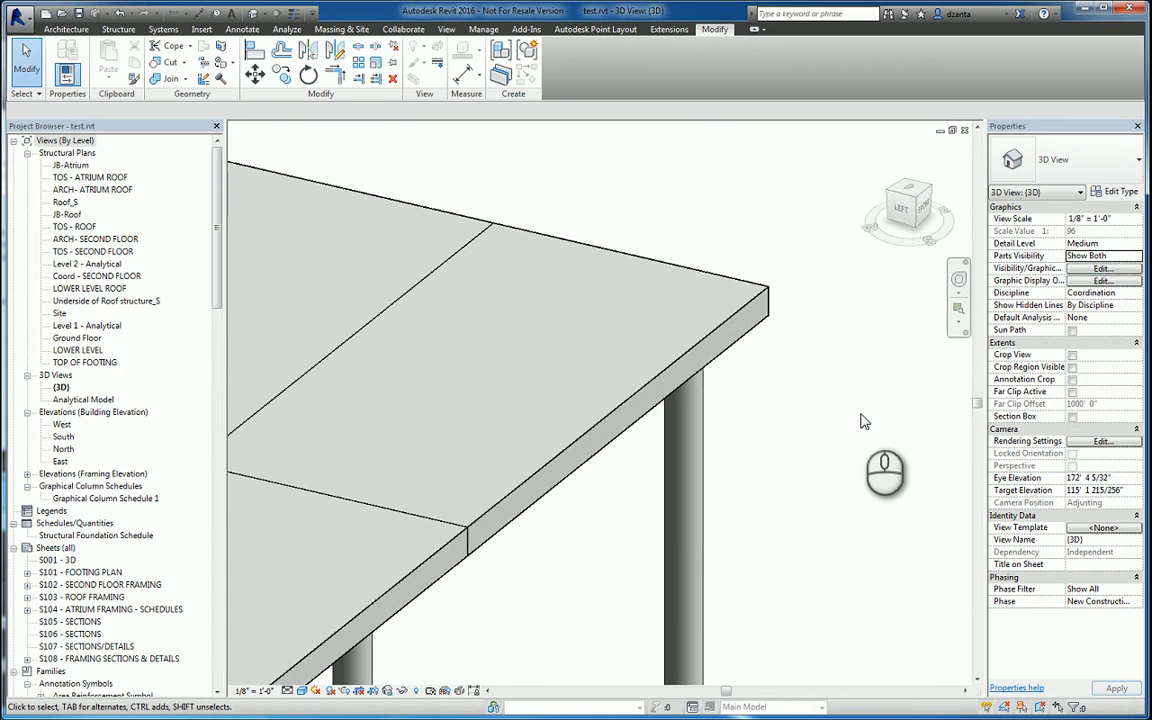
left_click(1136, 256)
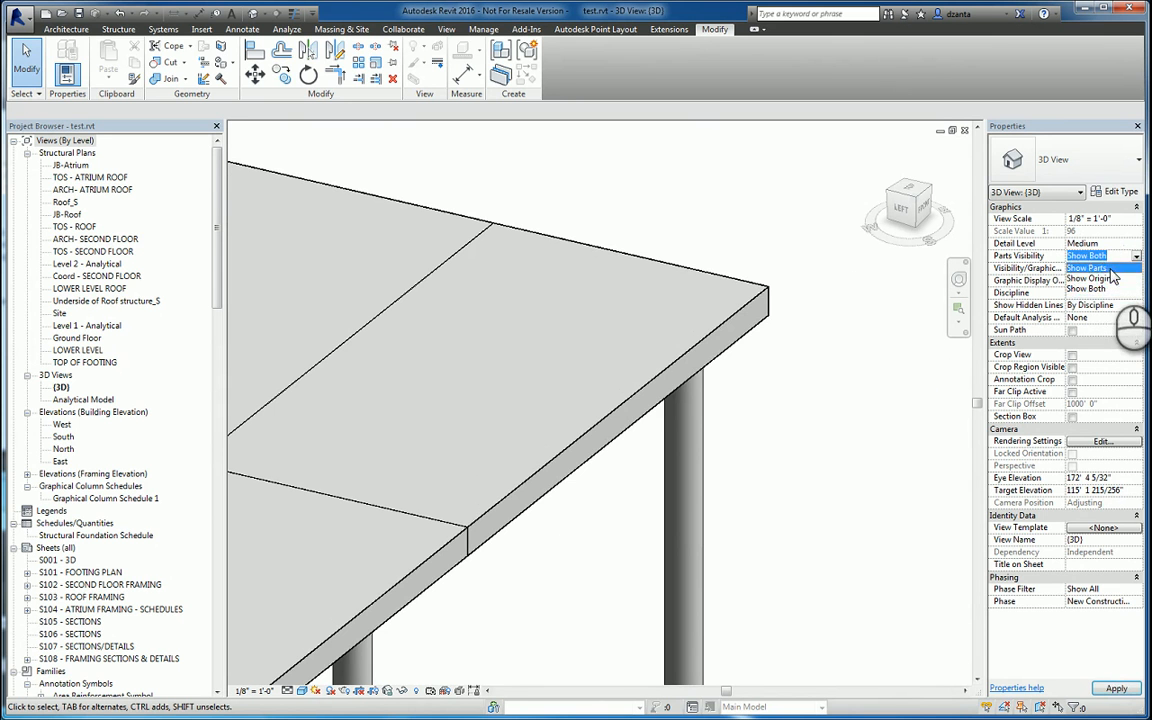
left_click(1100, 268)
Step: Exclude the corner slab part in the end bay, on the side away from the building
left_click(716, 280)
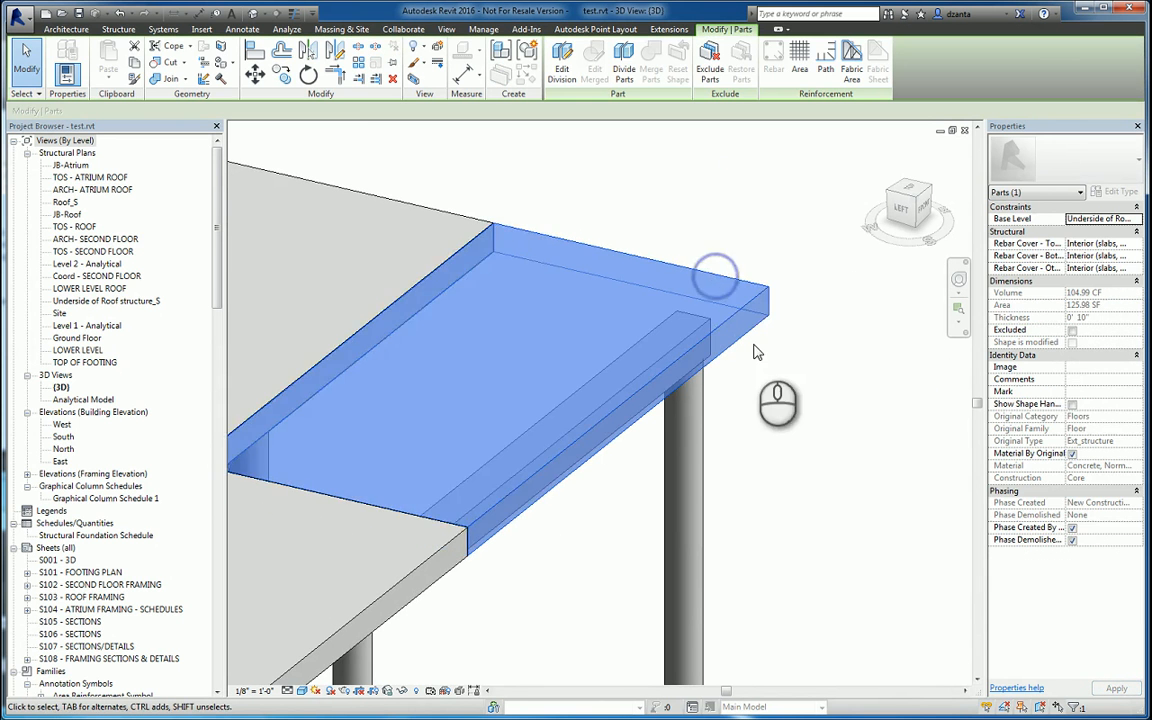
scroll(751, 344, "down", 1)
left_click(711, 64)
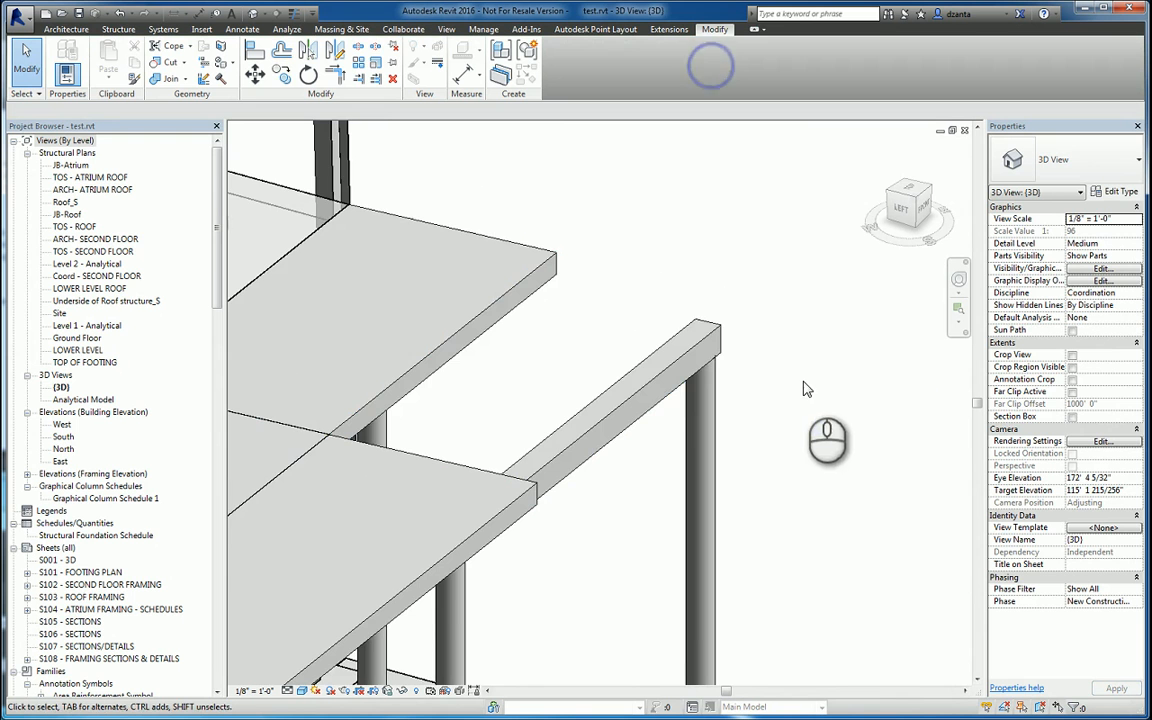
scroll(806, 388, "down", 2)
scroll(822, 450, "down", 1)
middle_click_drag(765, 484, 875, 366)
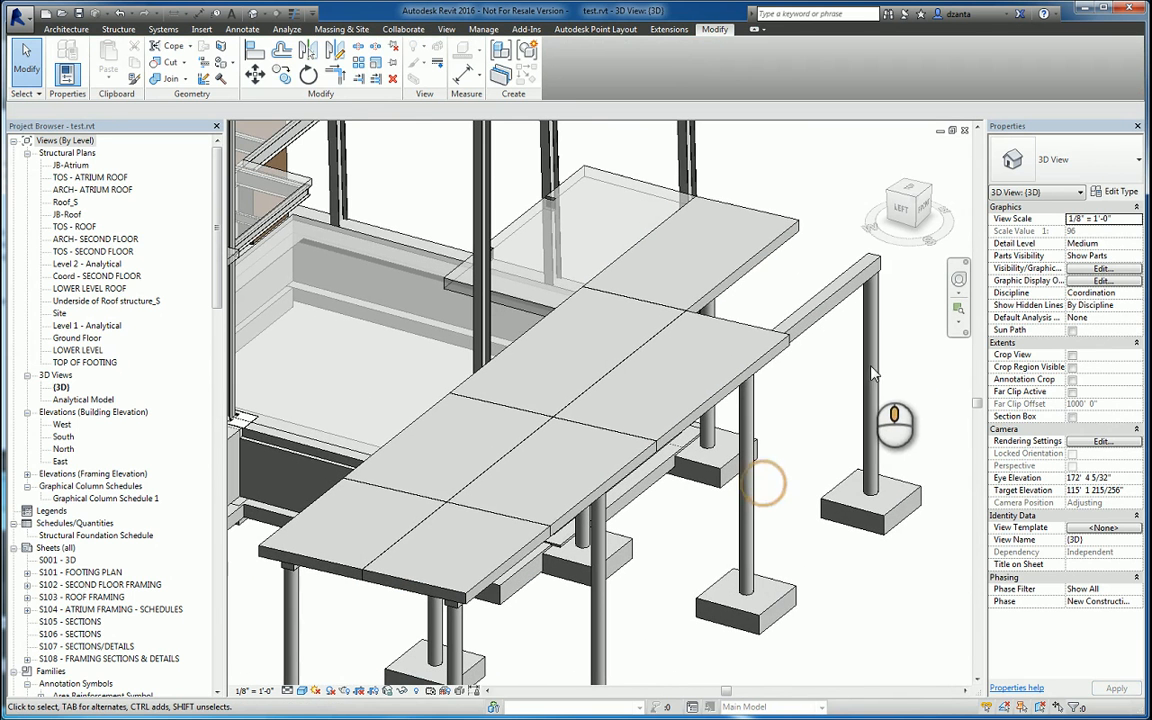